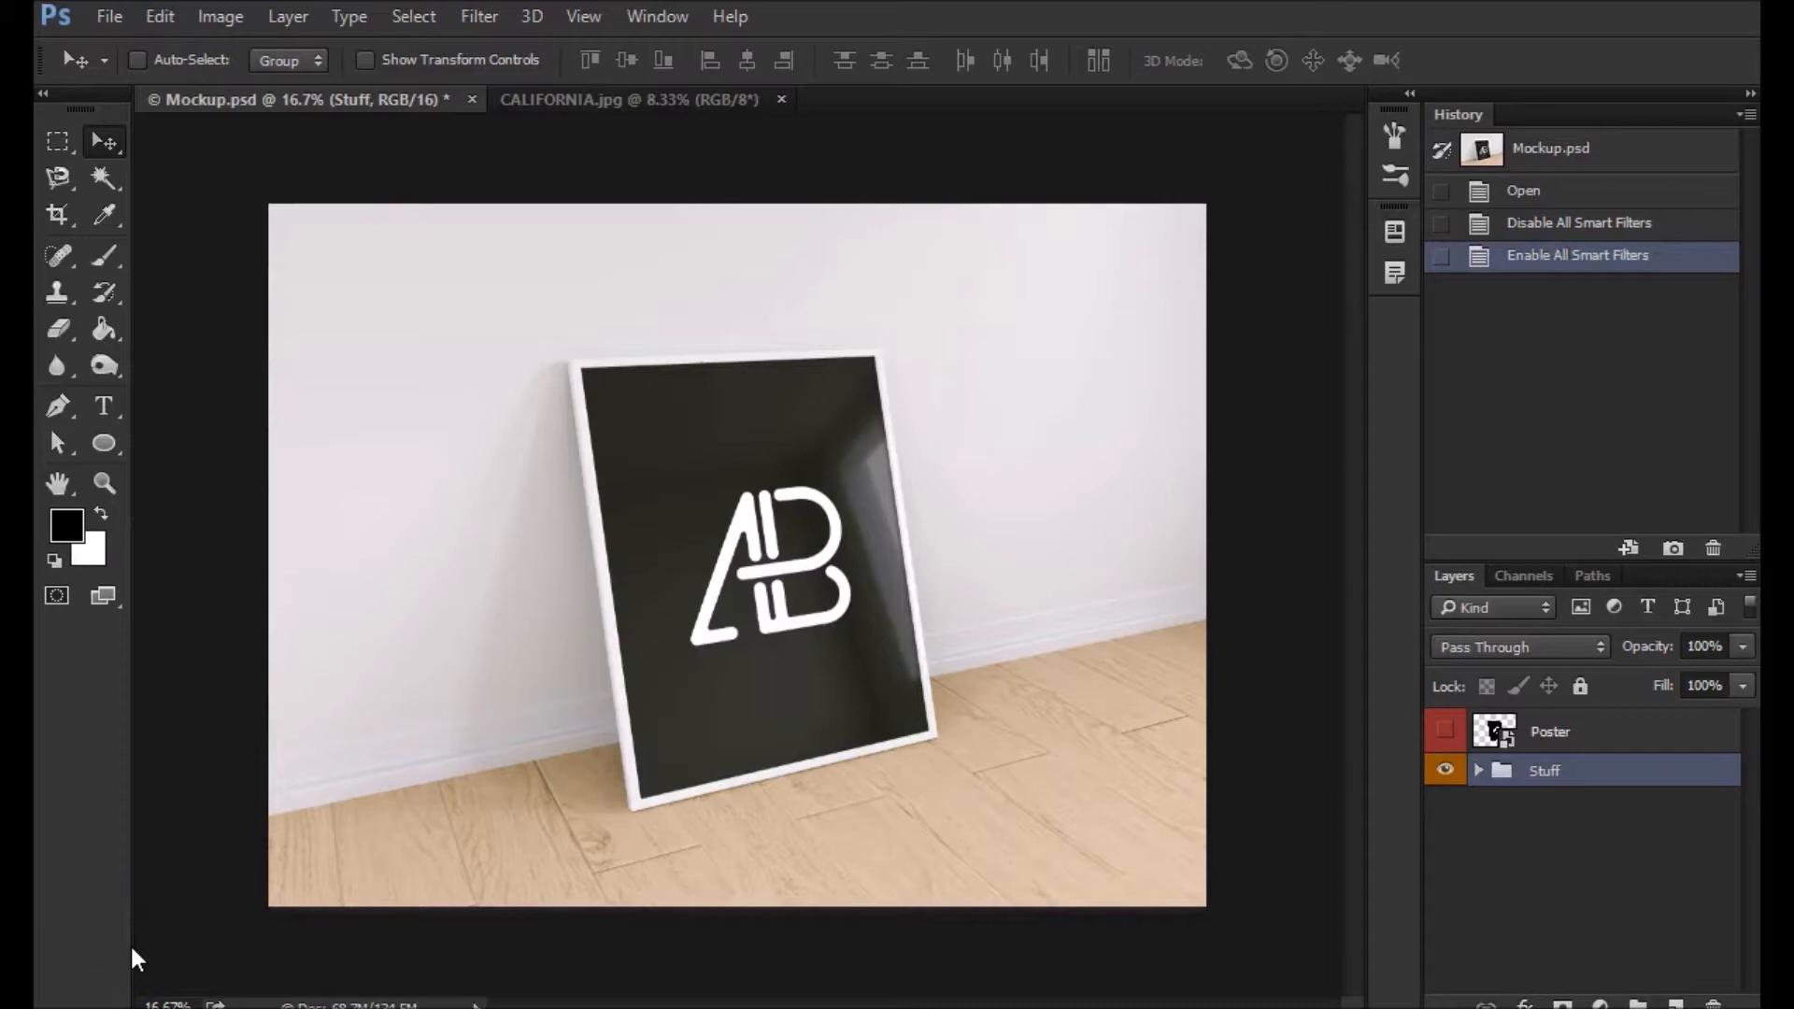
click(181, 669)
click(178, 613)
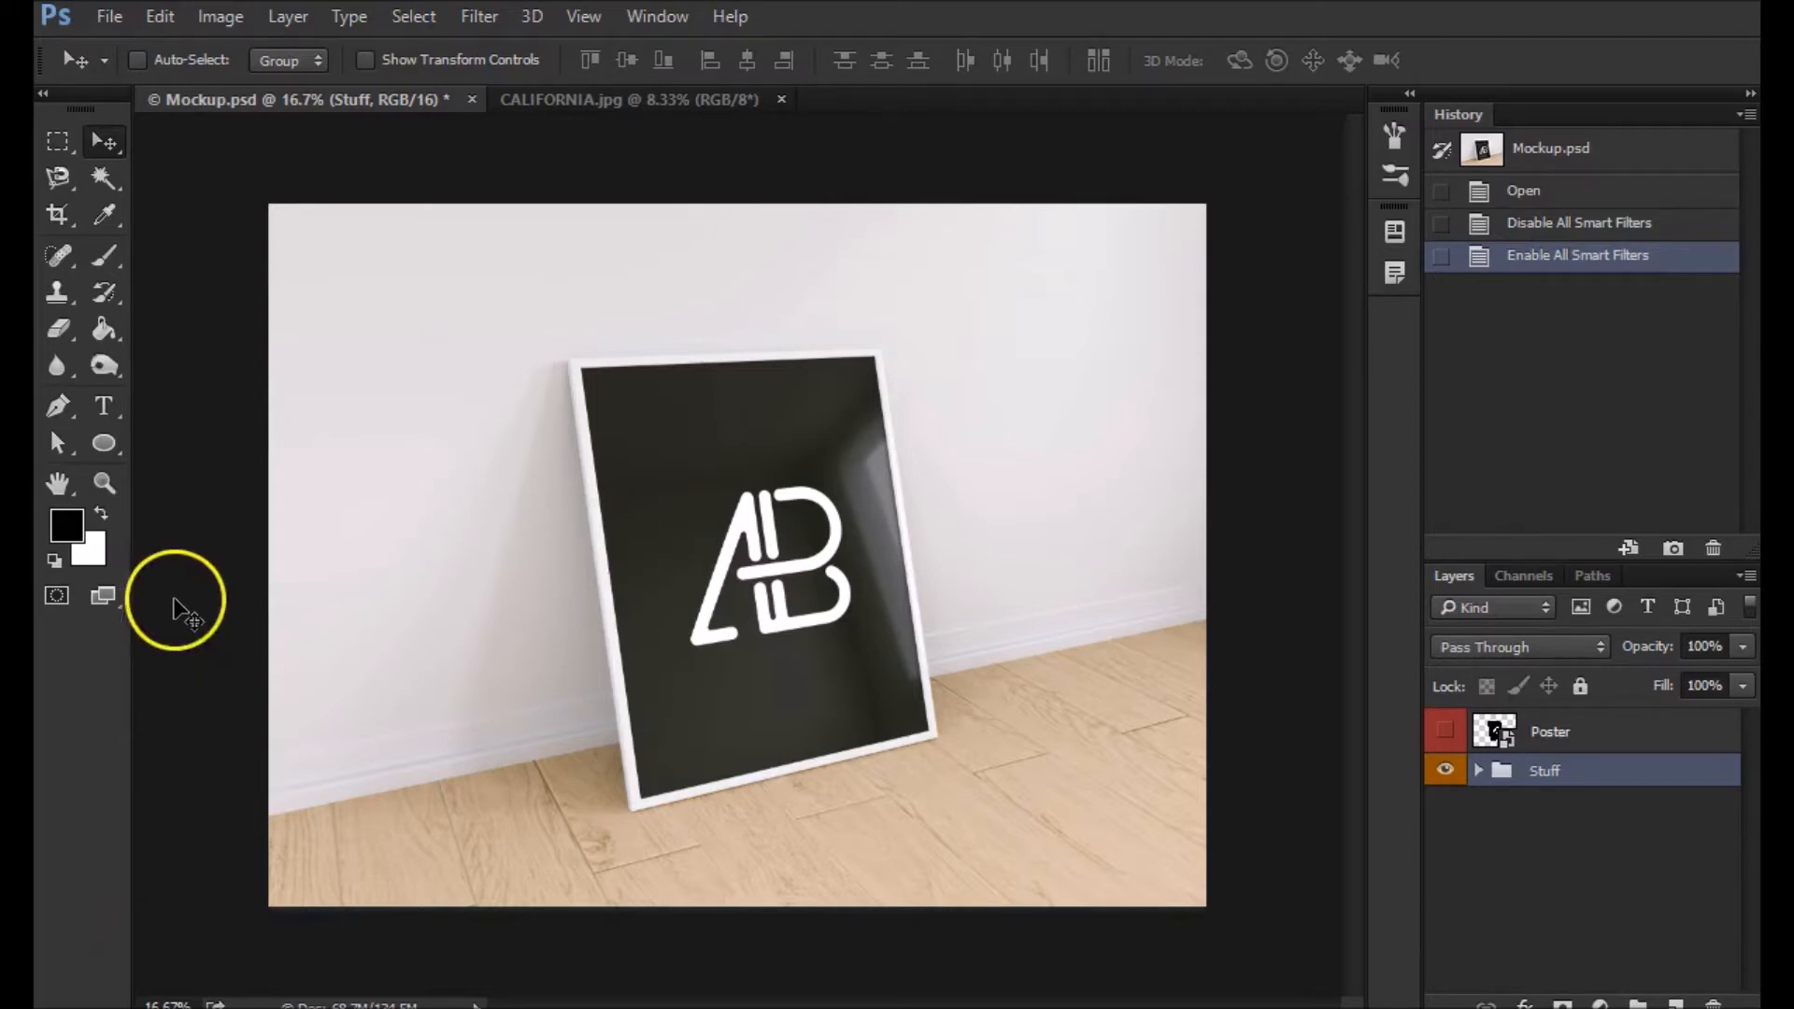
click(175, 561)
click(180, 719)
click(161, 841)
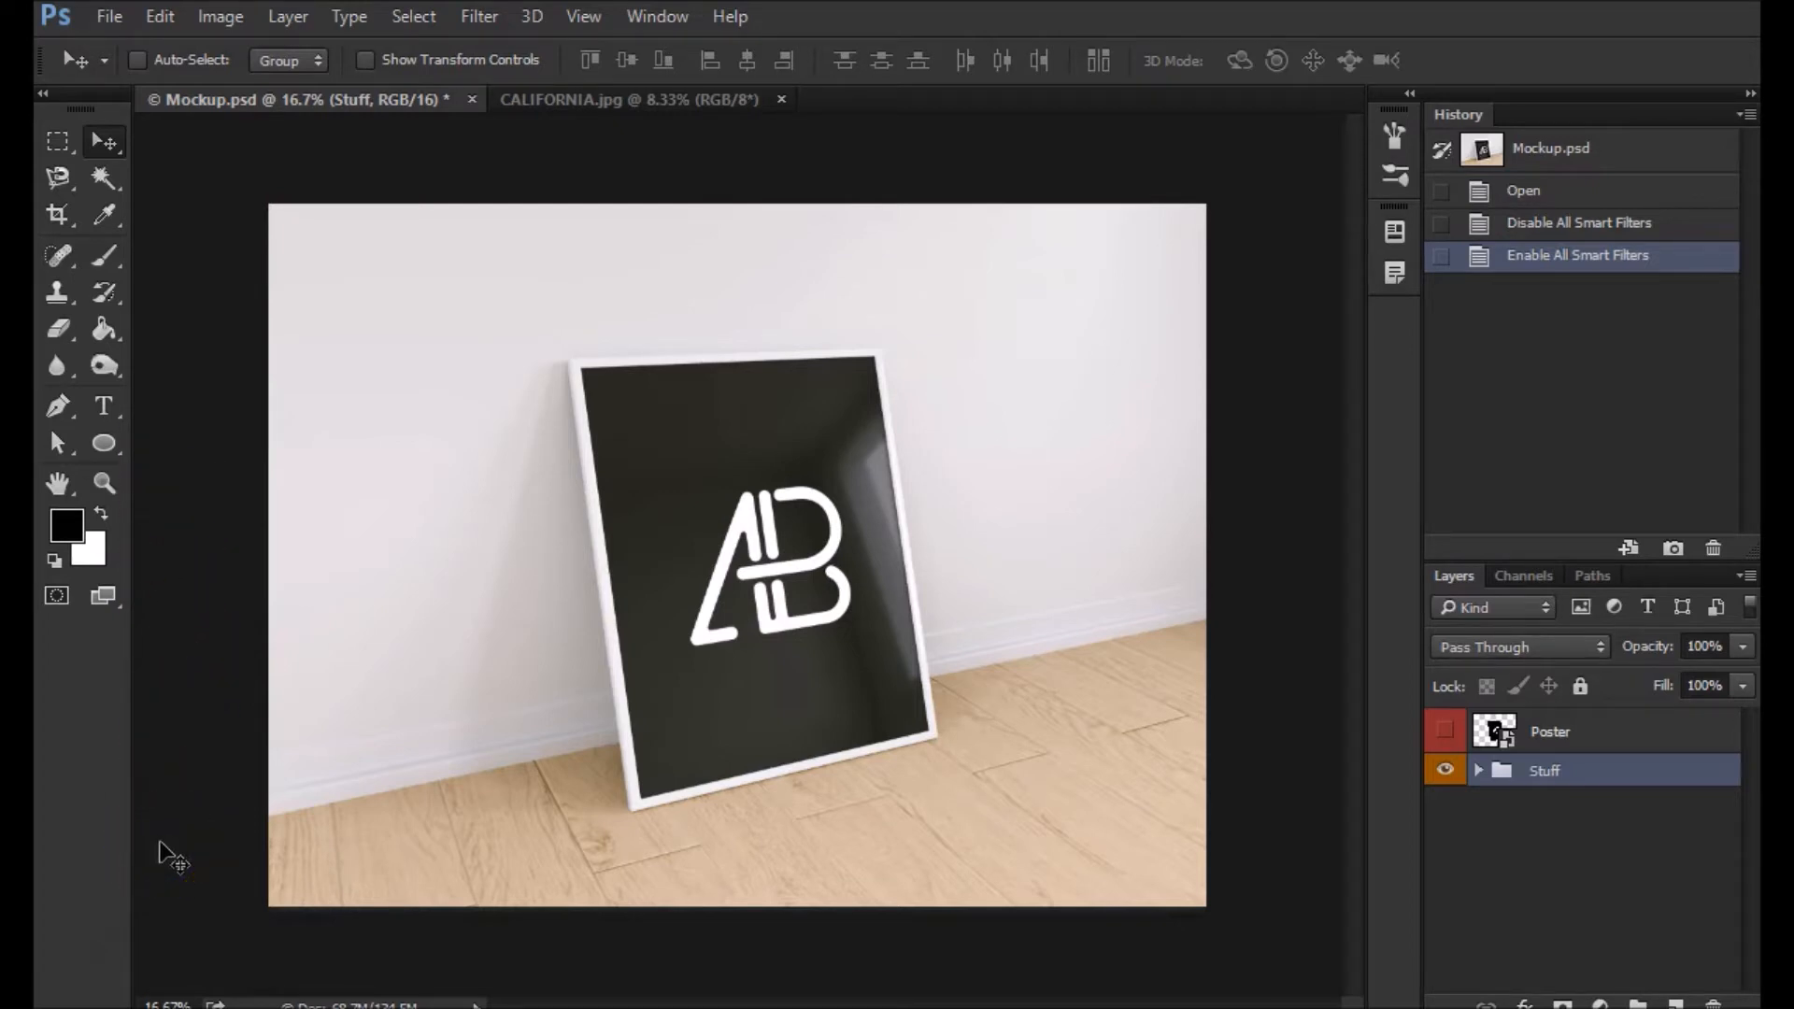
click(160, 772)
click(164, 693)
click(192, 596)
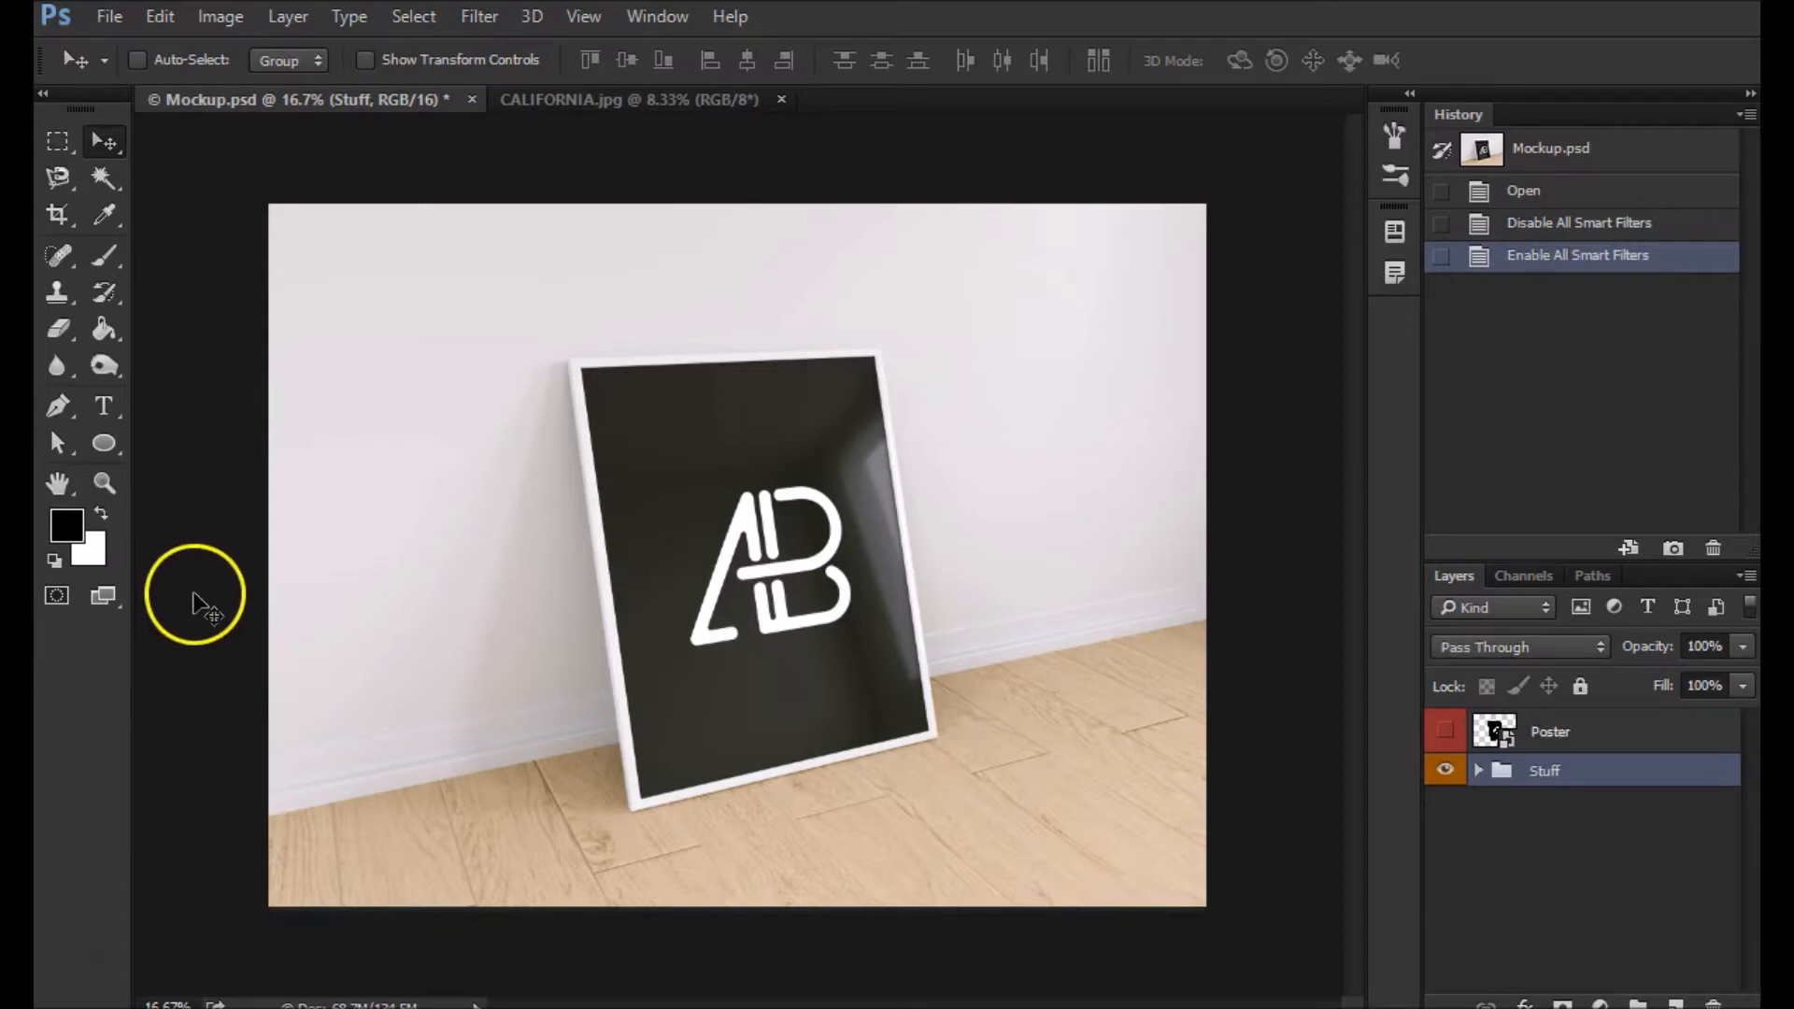
Switch to the browser, review the poster frame mockup's pages on mockupworld.co and anthonyboyd.graphics, and return to Photoshop
click(826, 899)
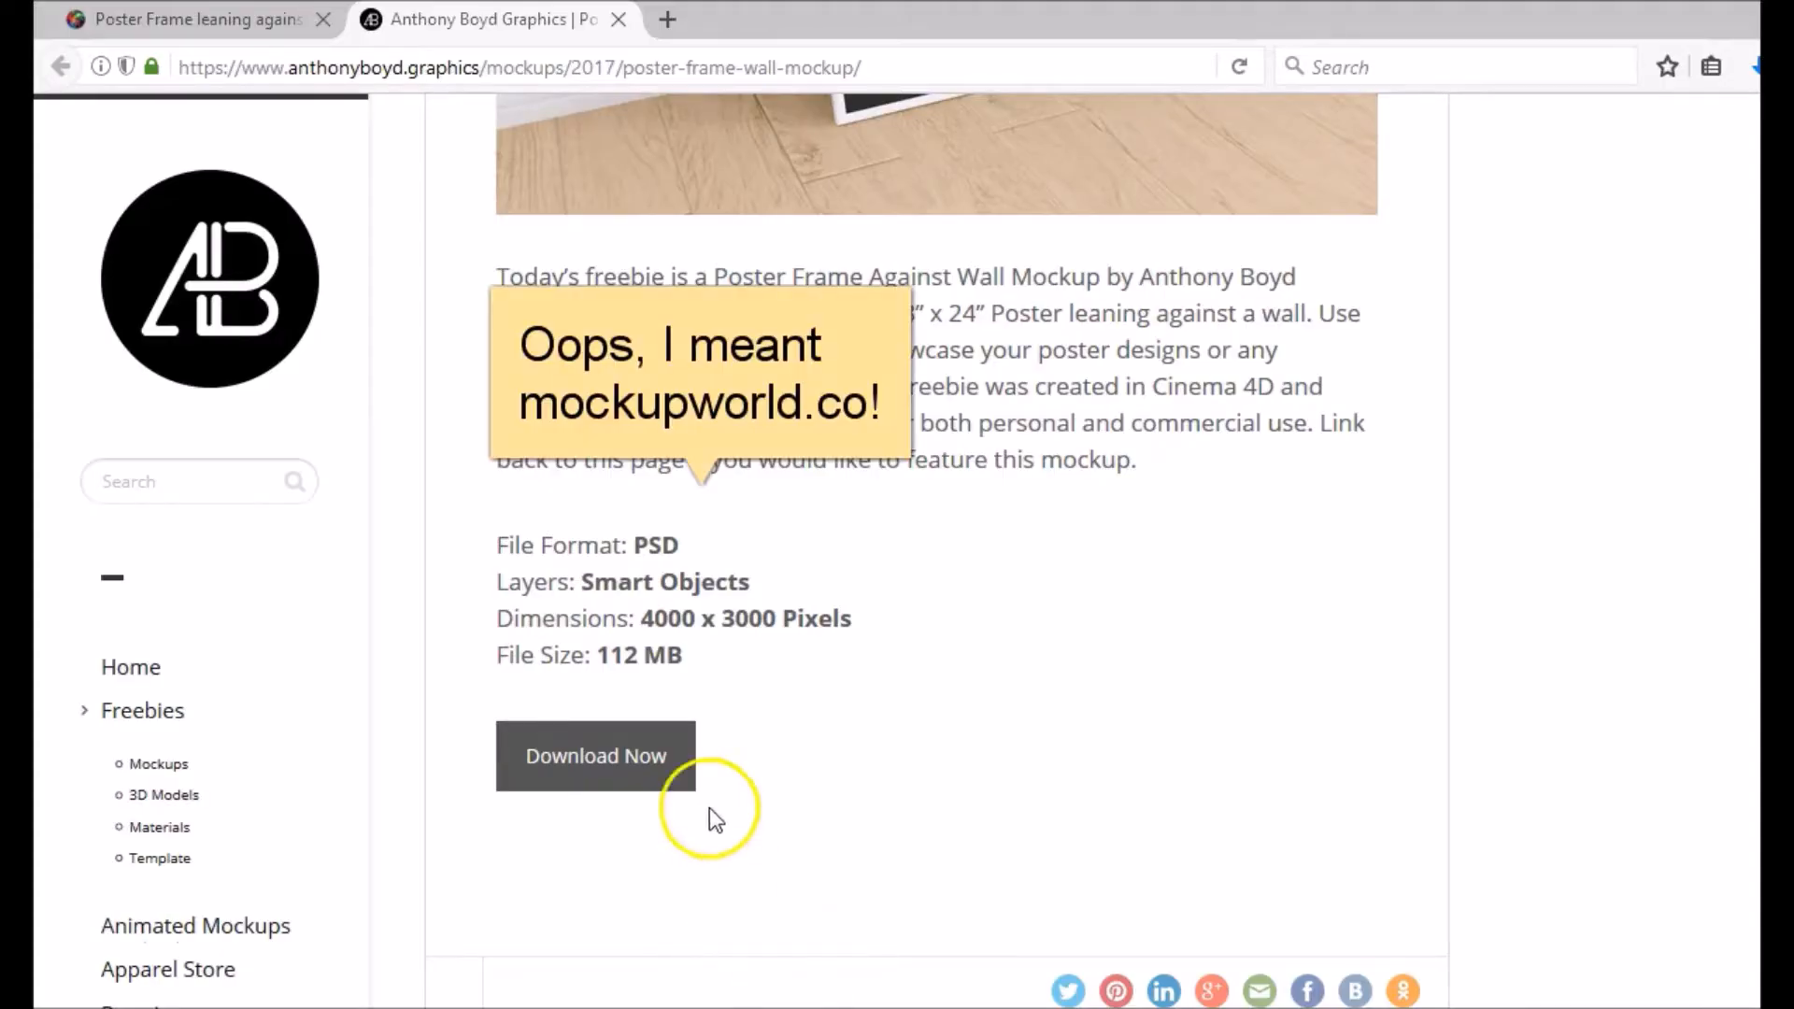
click(243, 20)
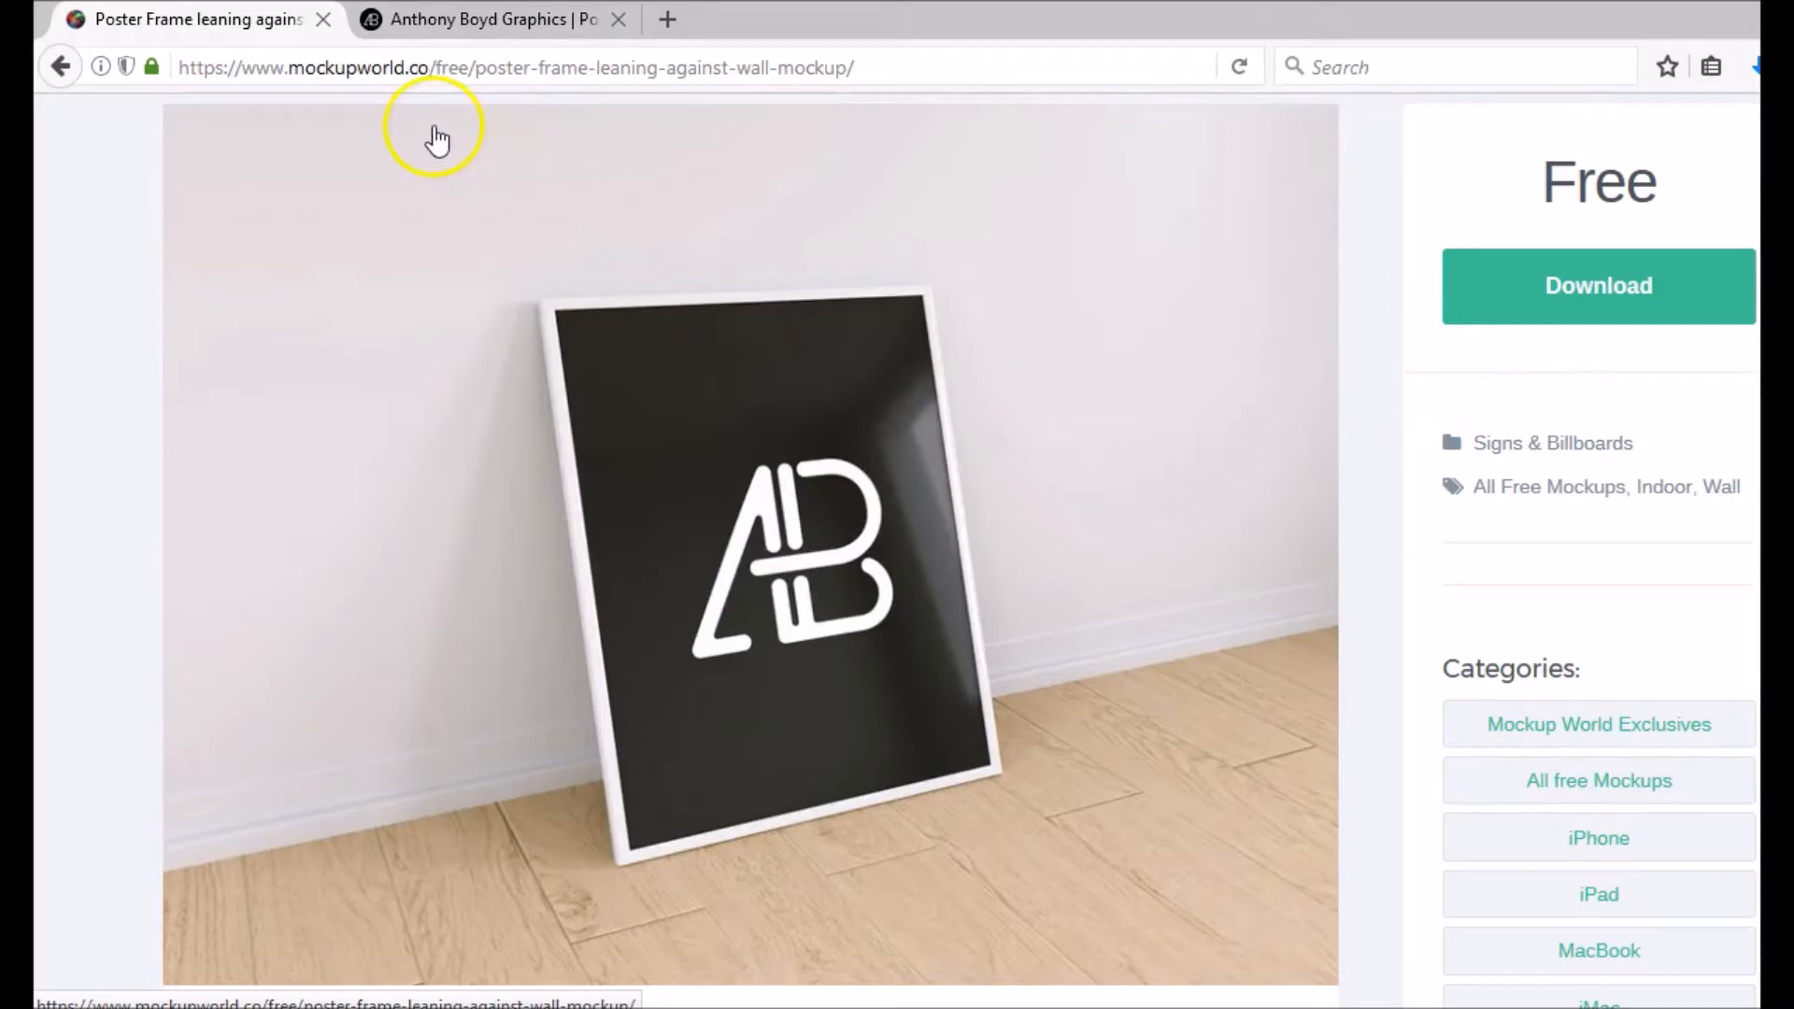
click(488, 26)
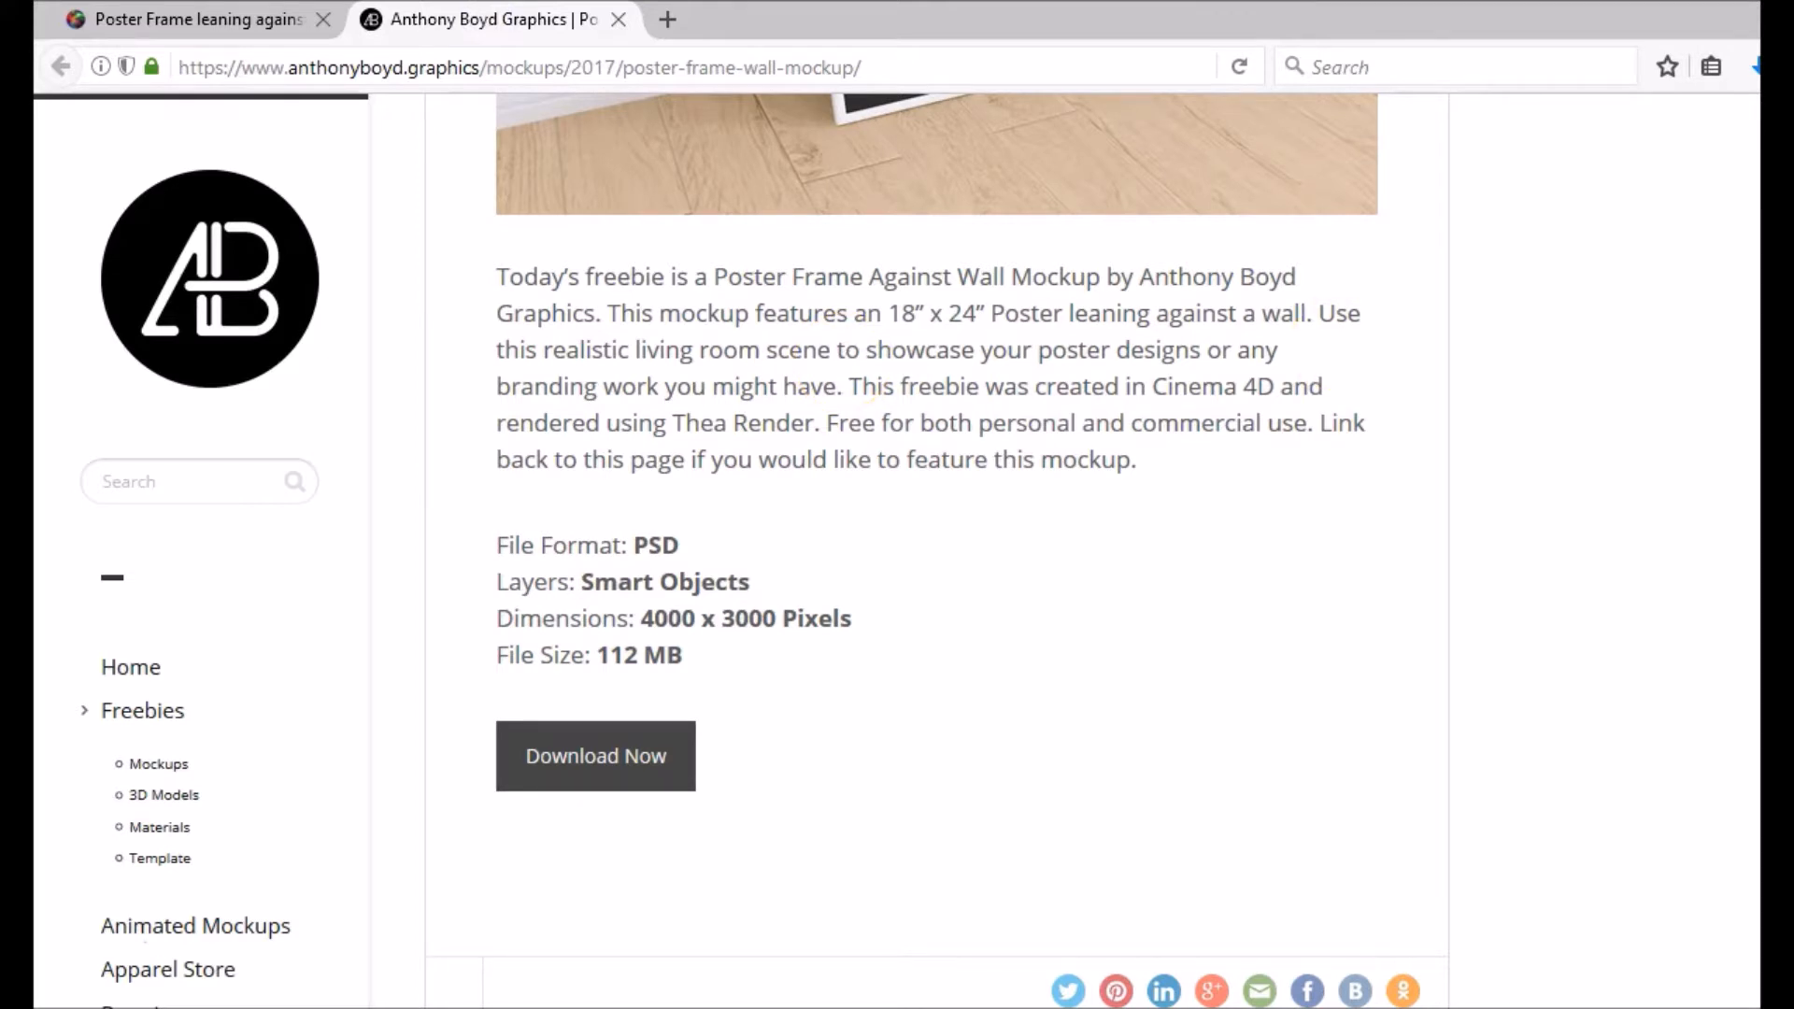
scroll(937, 549, up, 4)
scroll(937, 549, down, 2)
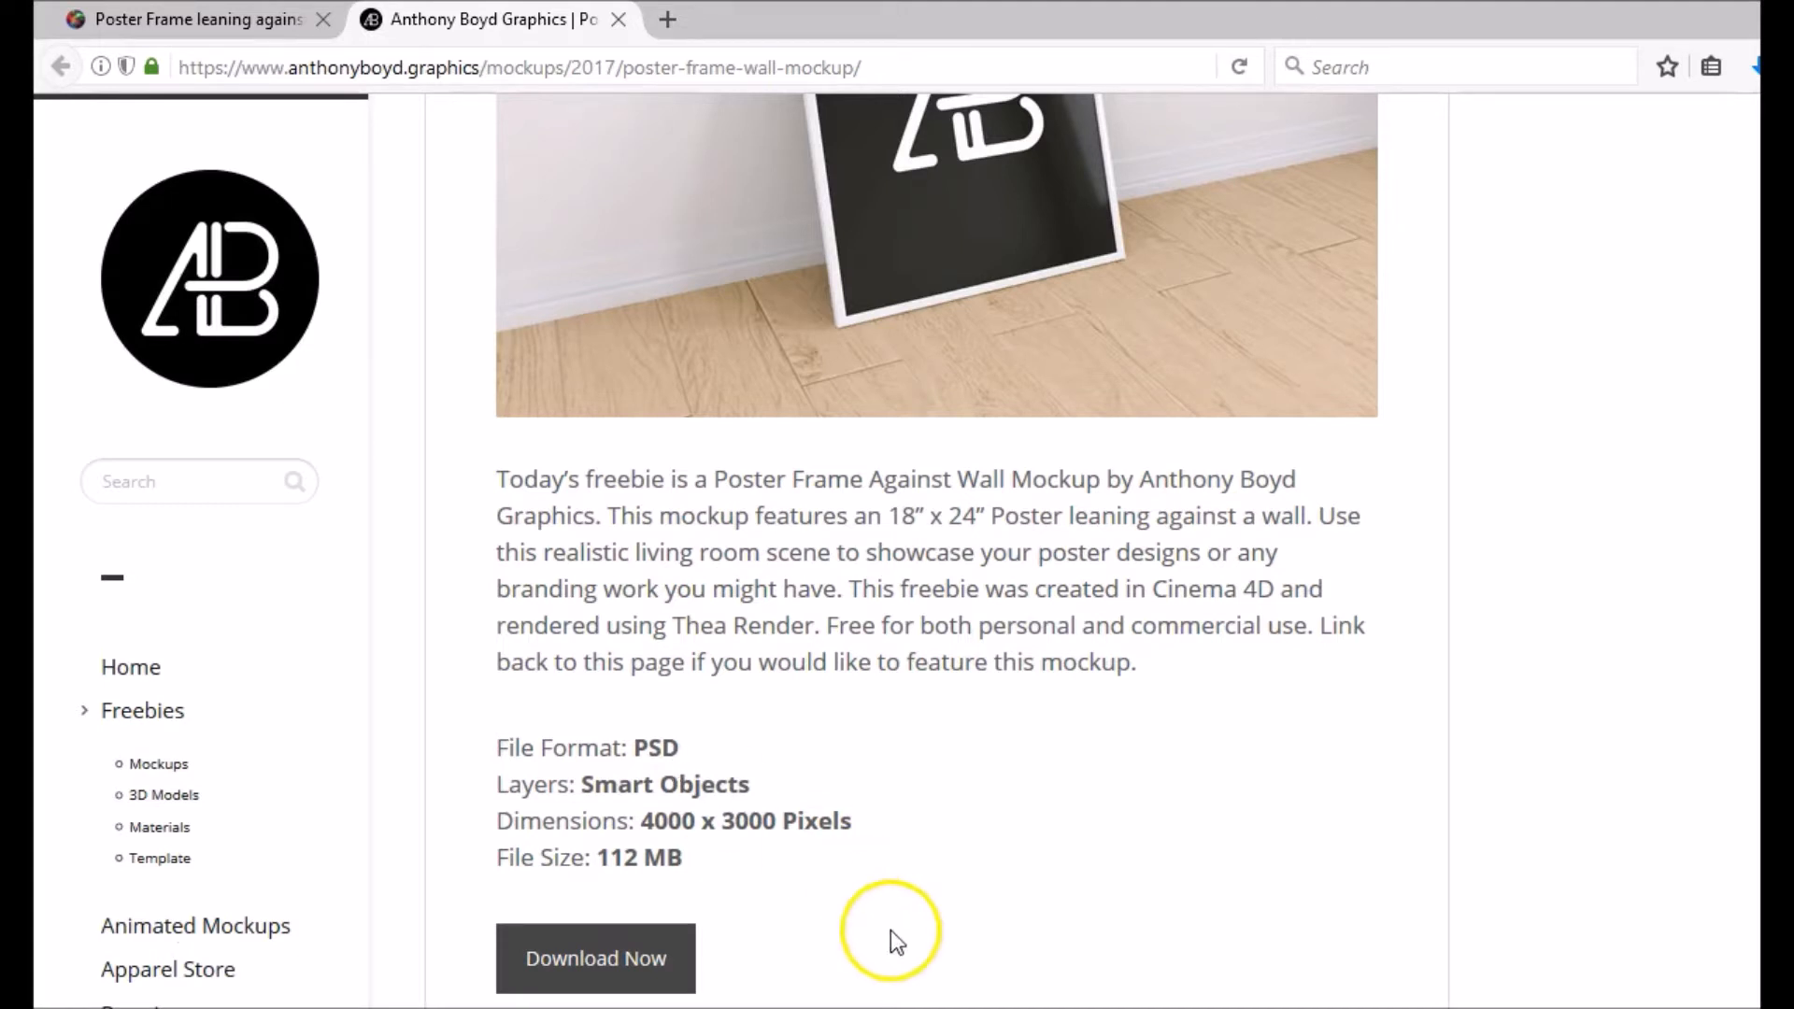
click(972, 859)
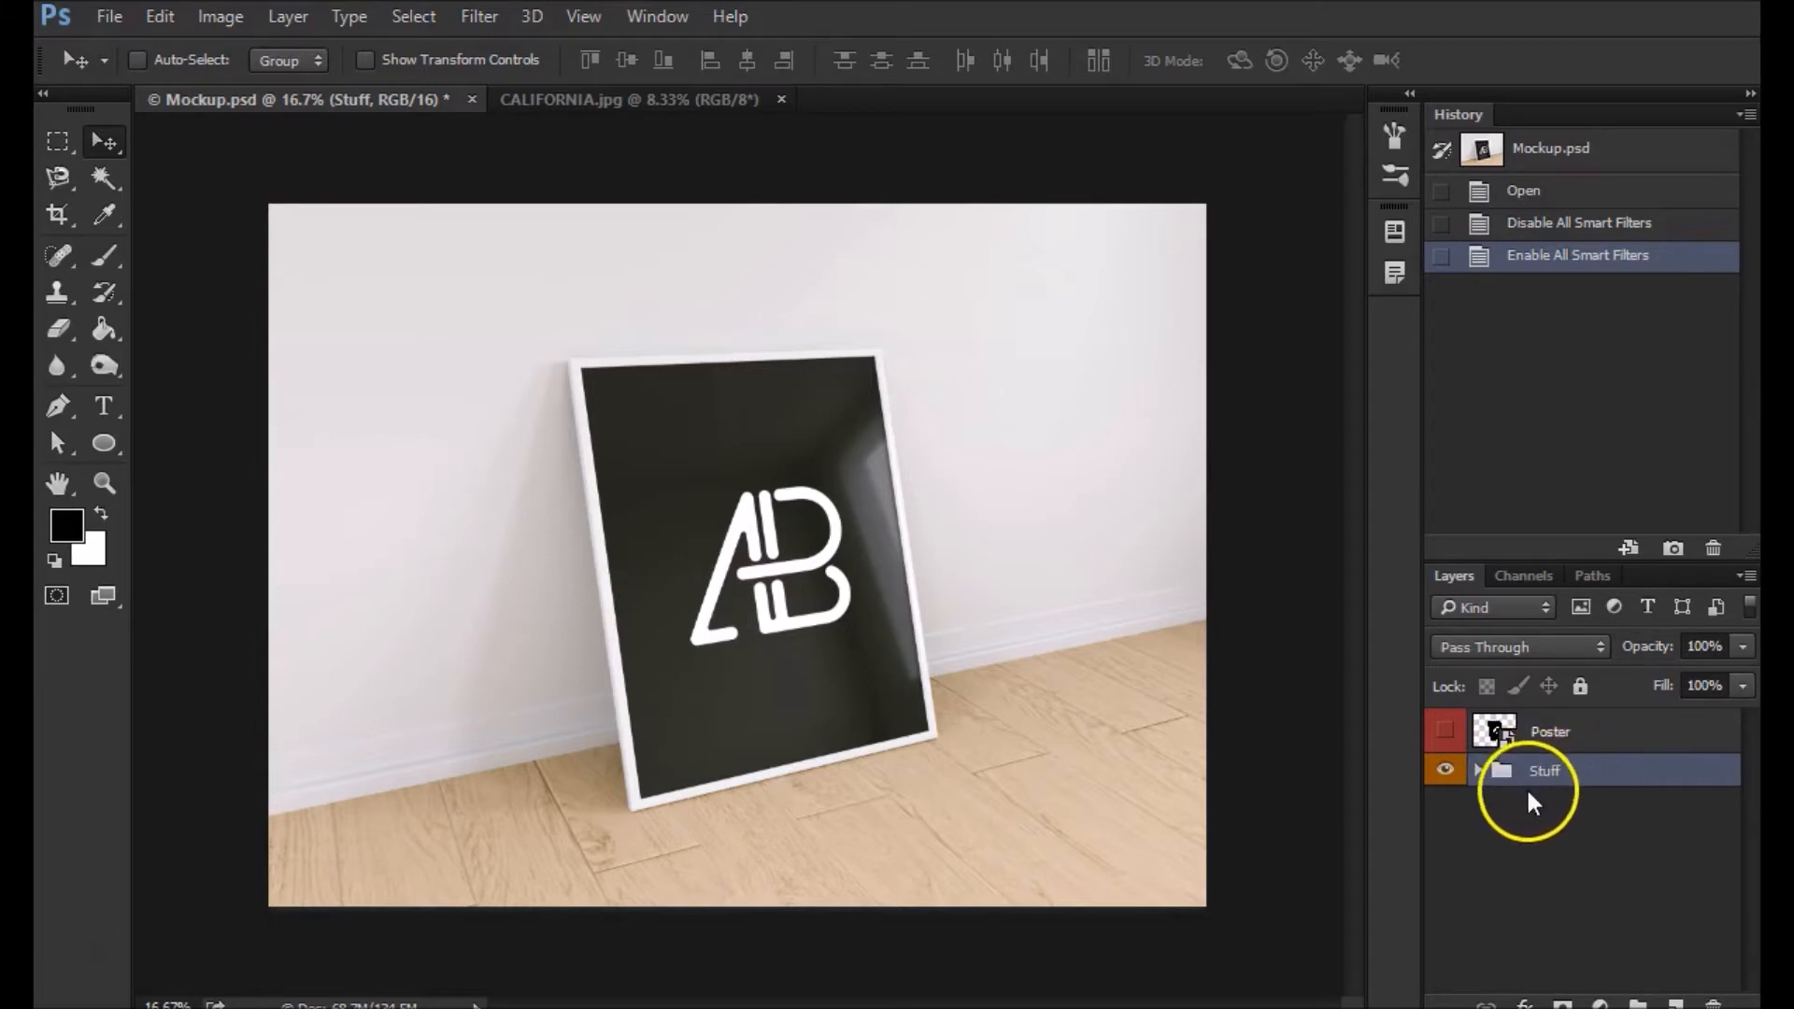
Inspect the contents of the Stuff group, switching the Reflection layer off and on again, and collapse the group
click(1478, 771)
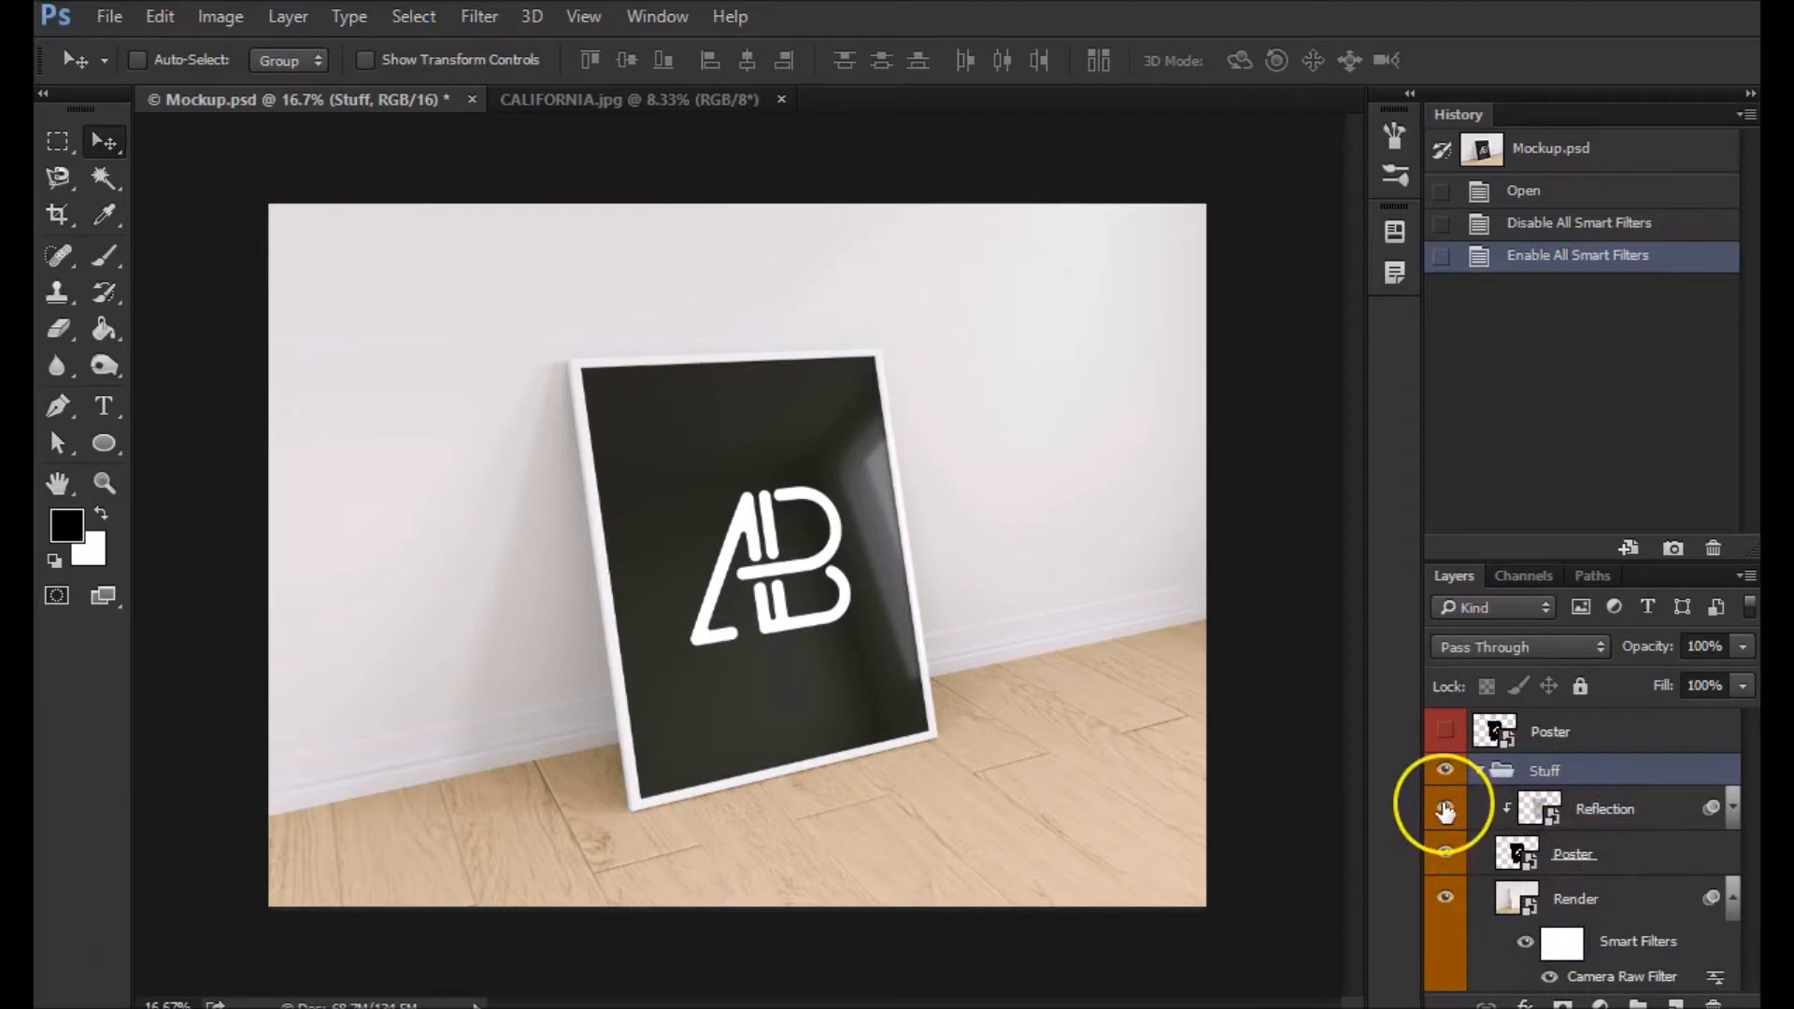
click(1445, 809)
click(1445, 809)
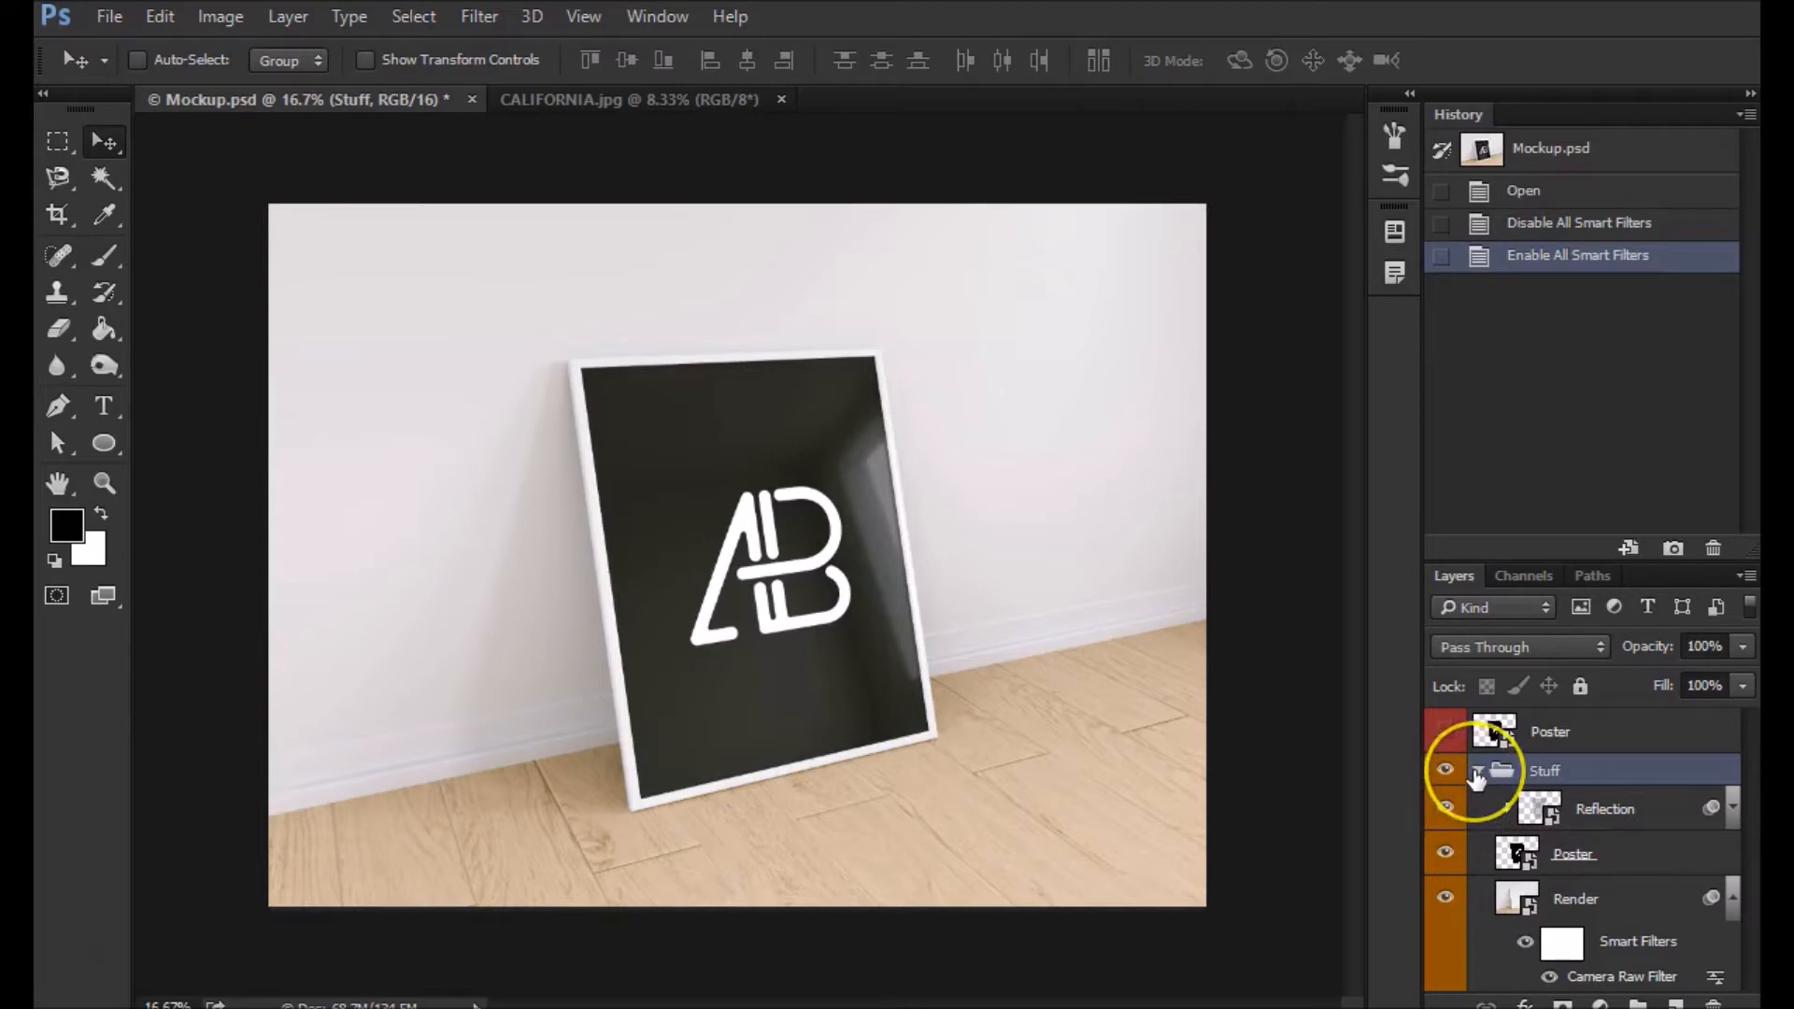
click(1477, 771)
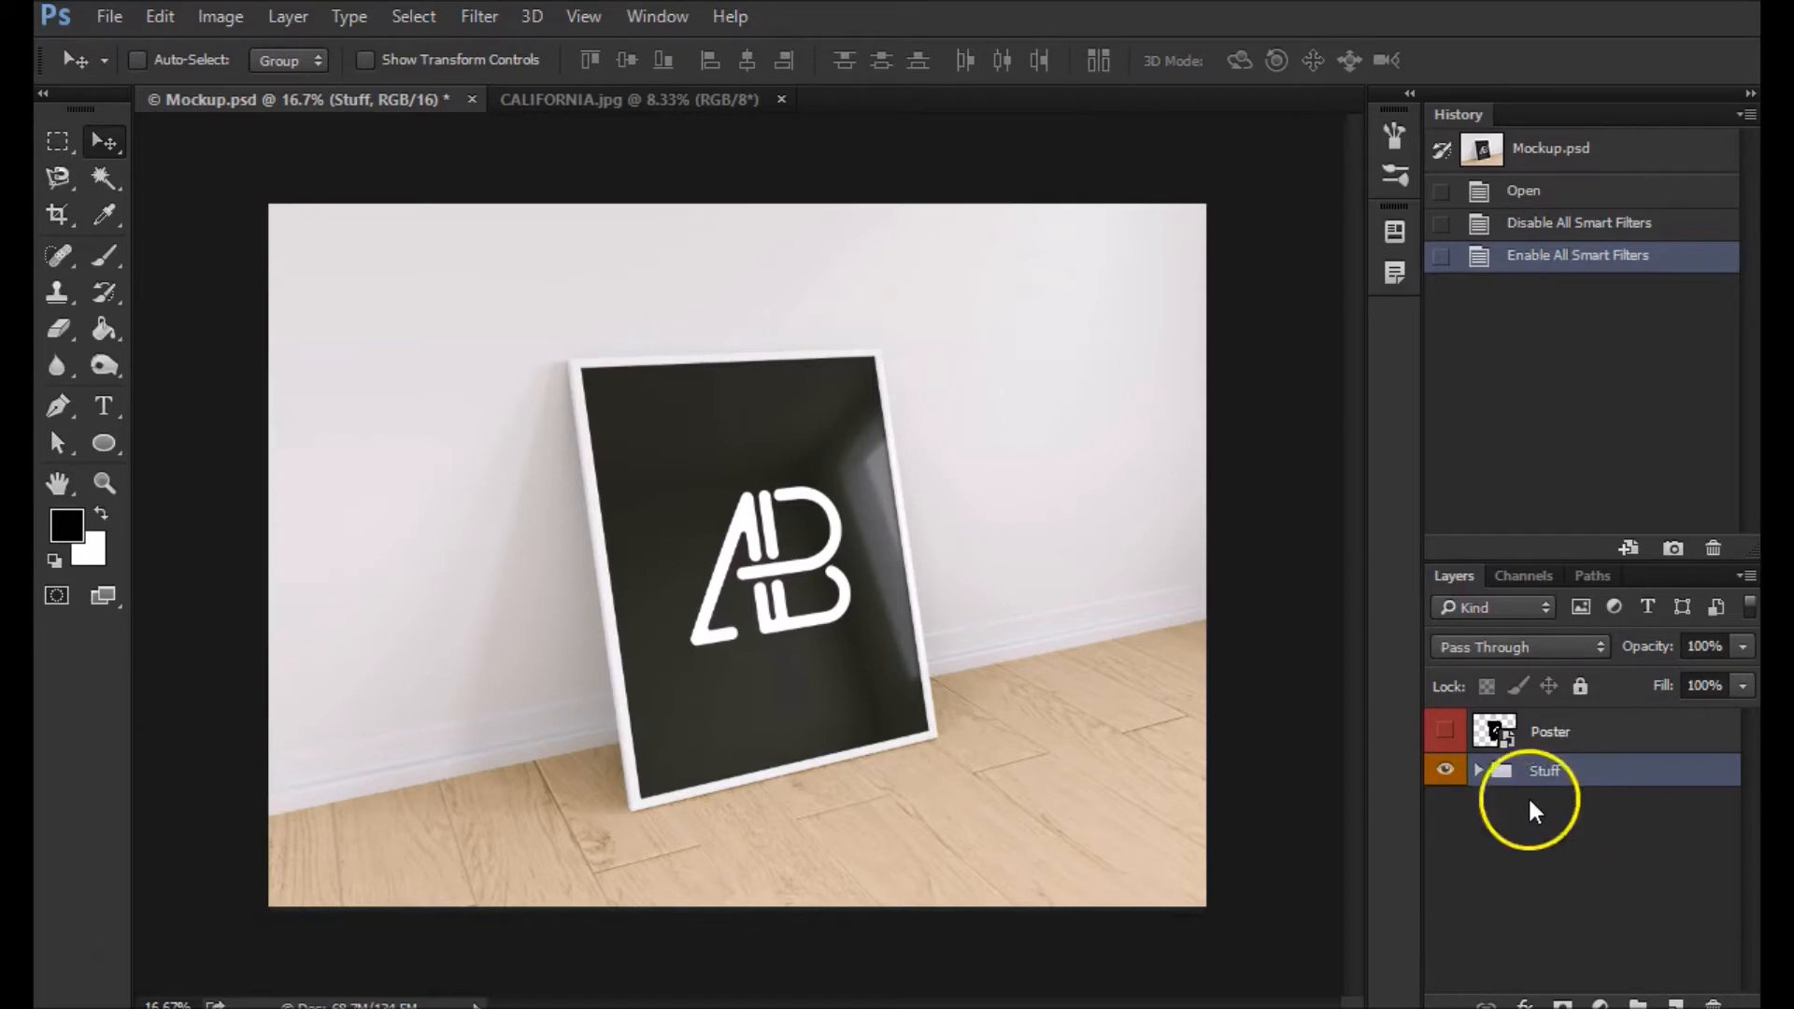
Select the top Poster layer and preview it over the scene, hiding it again
click(1594, 736)
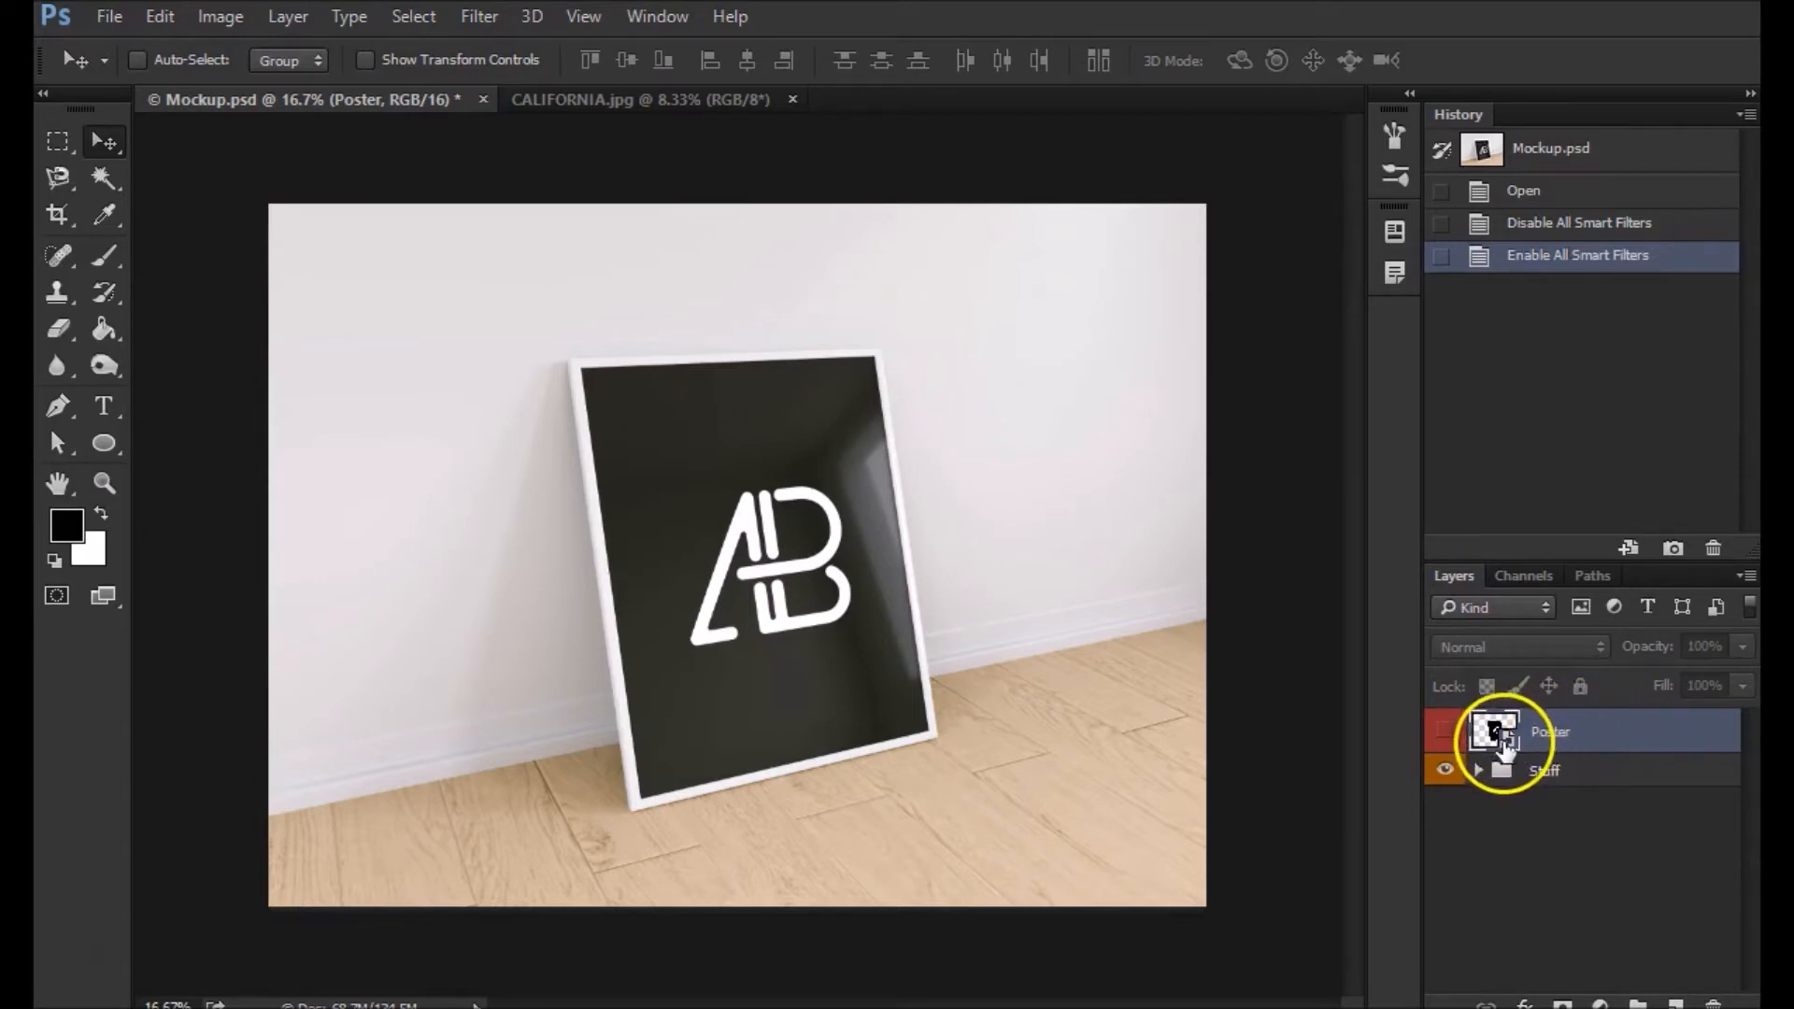
click(1445, 734)
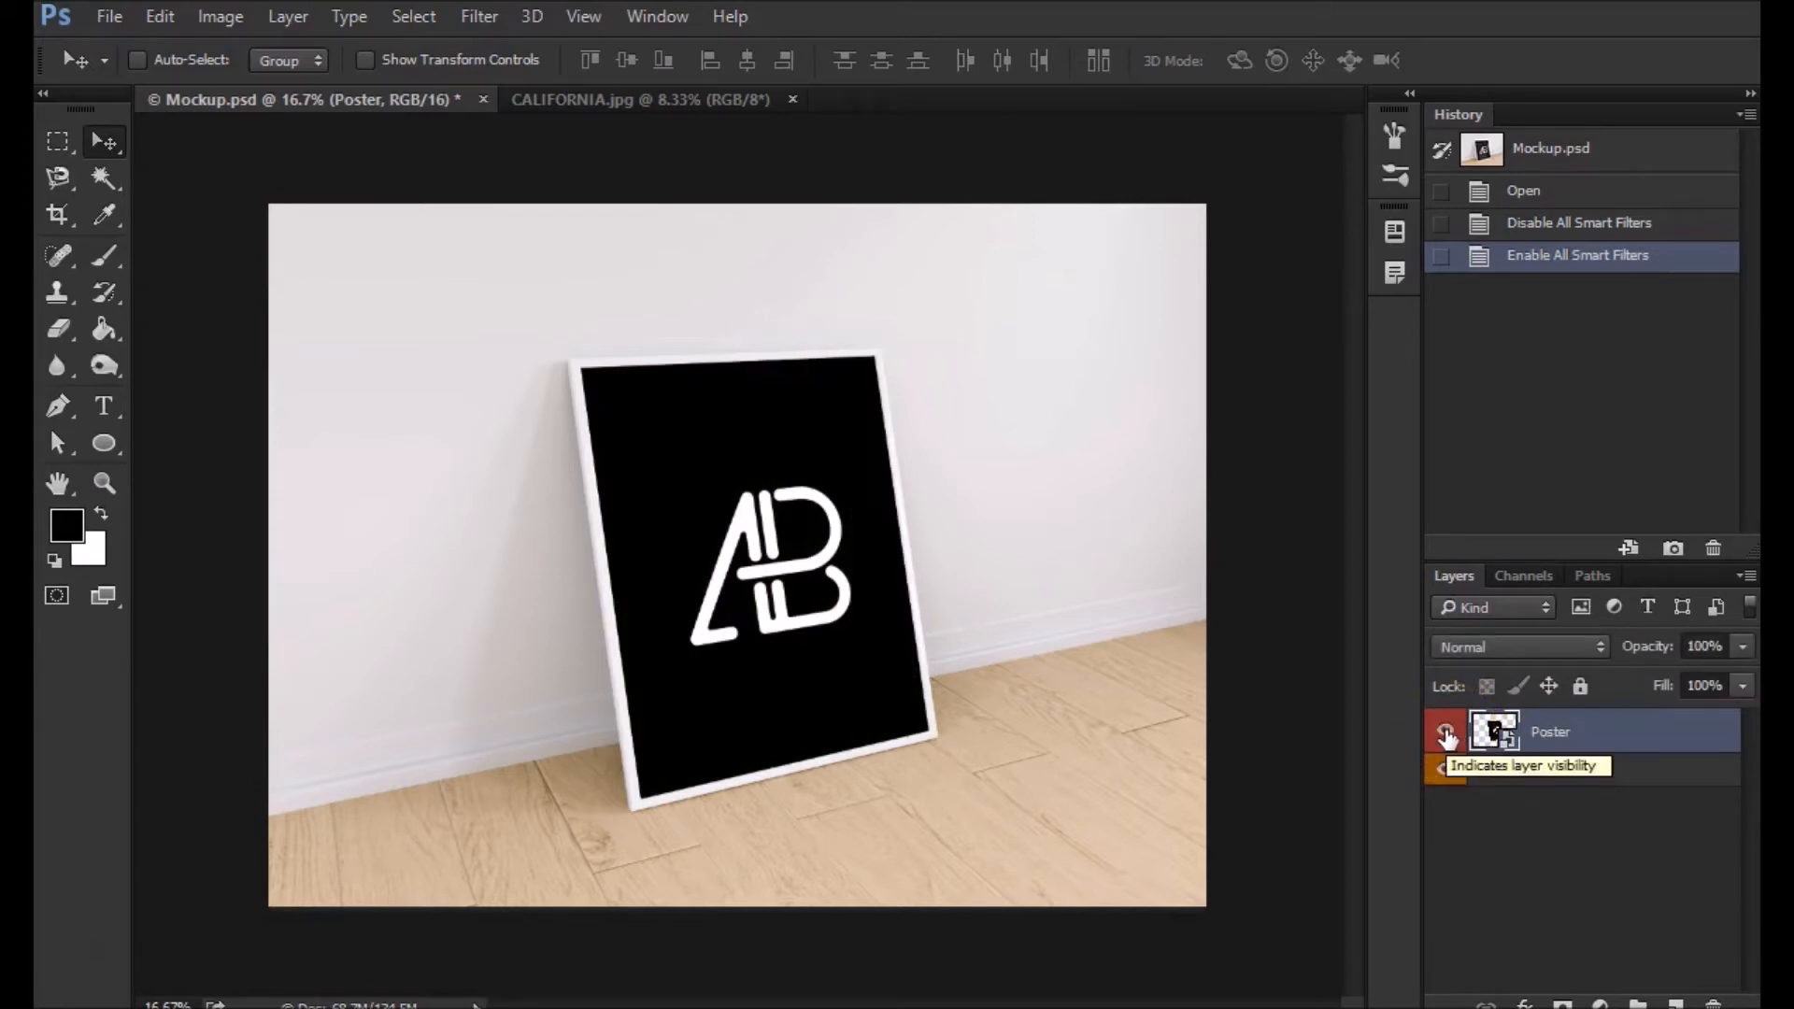
click(1446, 736)
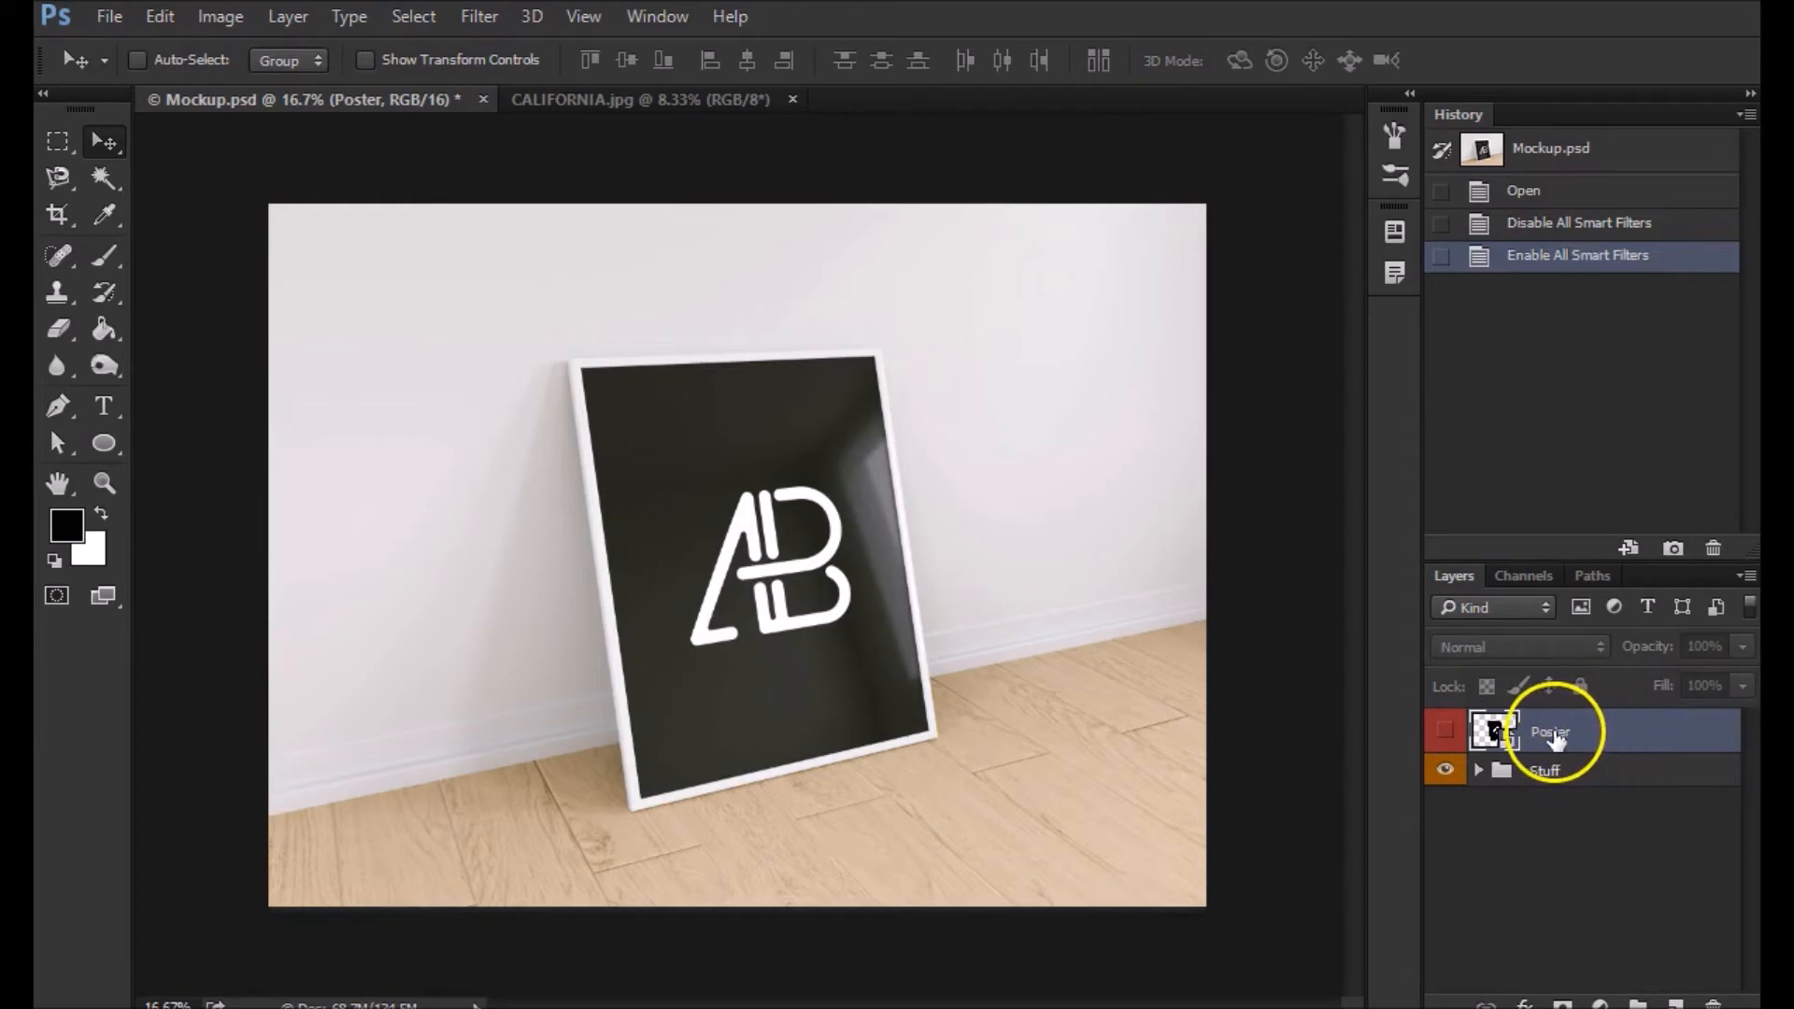
Open the Poster smart object for editing and copy the CALIFORNIA.jpg artwork into it, accepting the different bit depth
double_click(1495, 735)
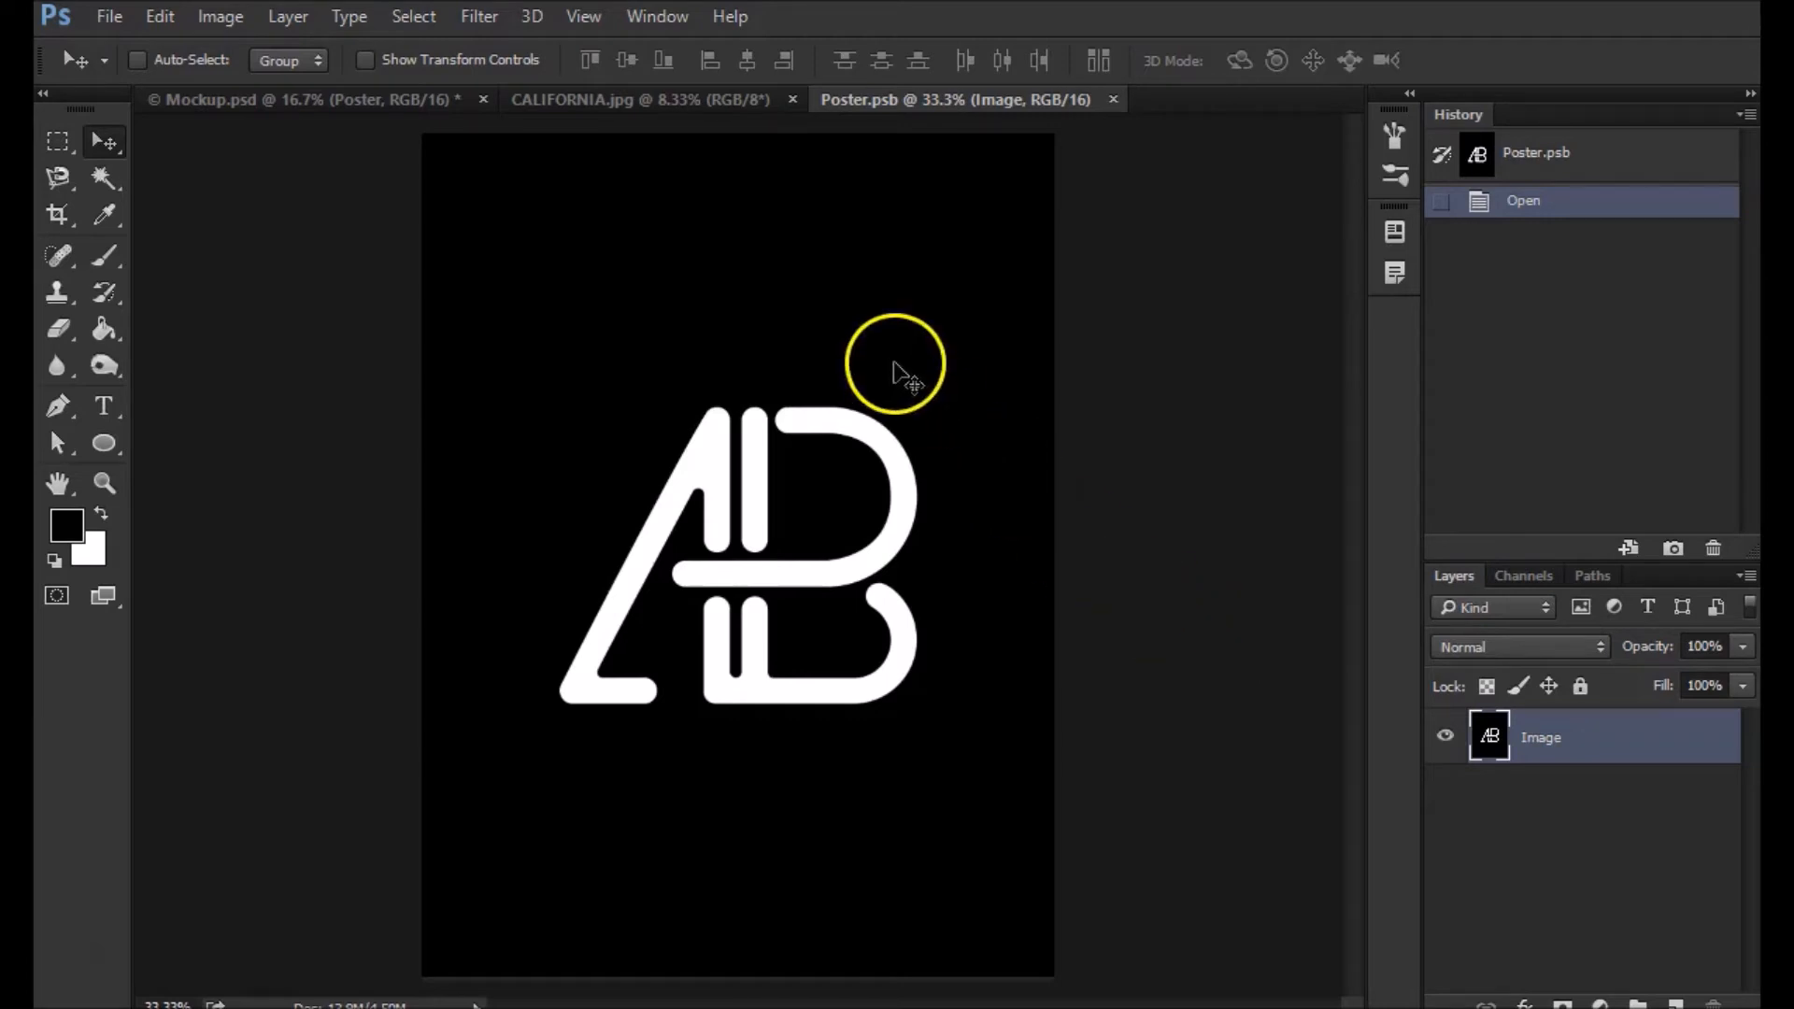
click(646, 105)
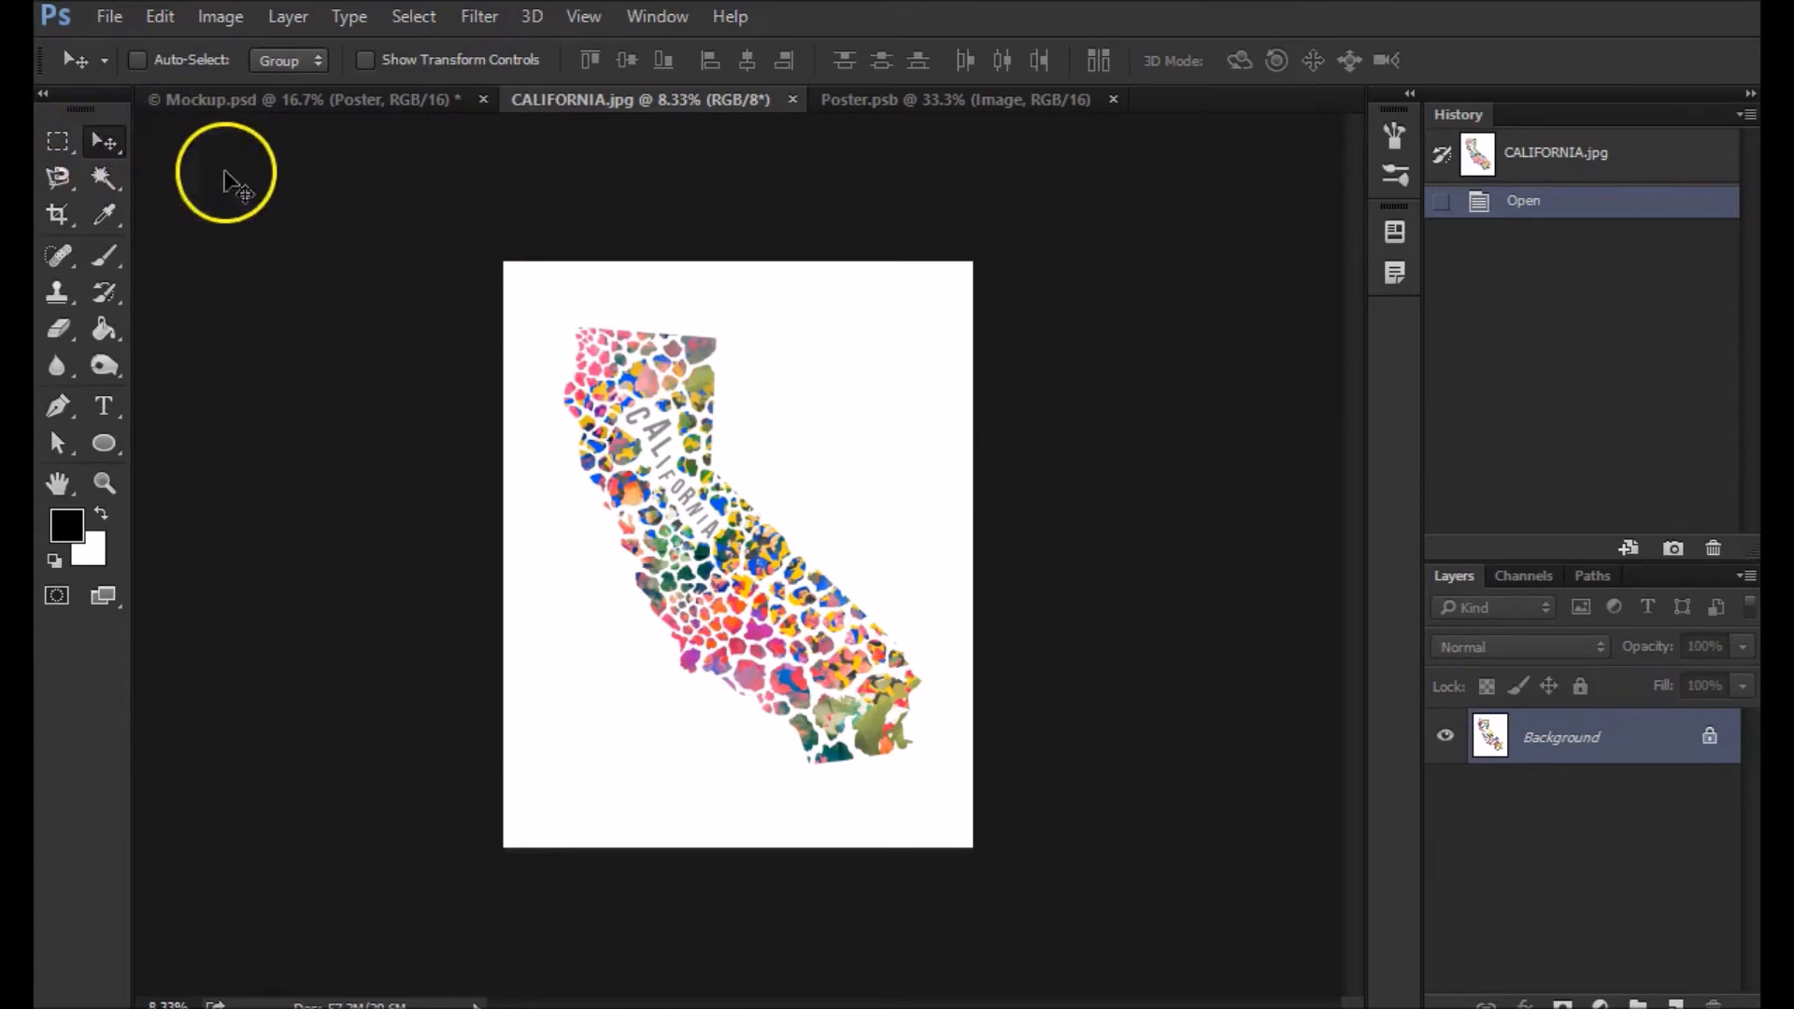
drag(661, 505, 874, 101)
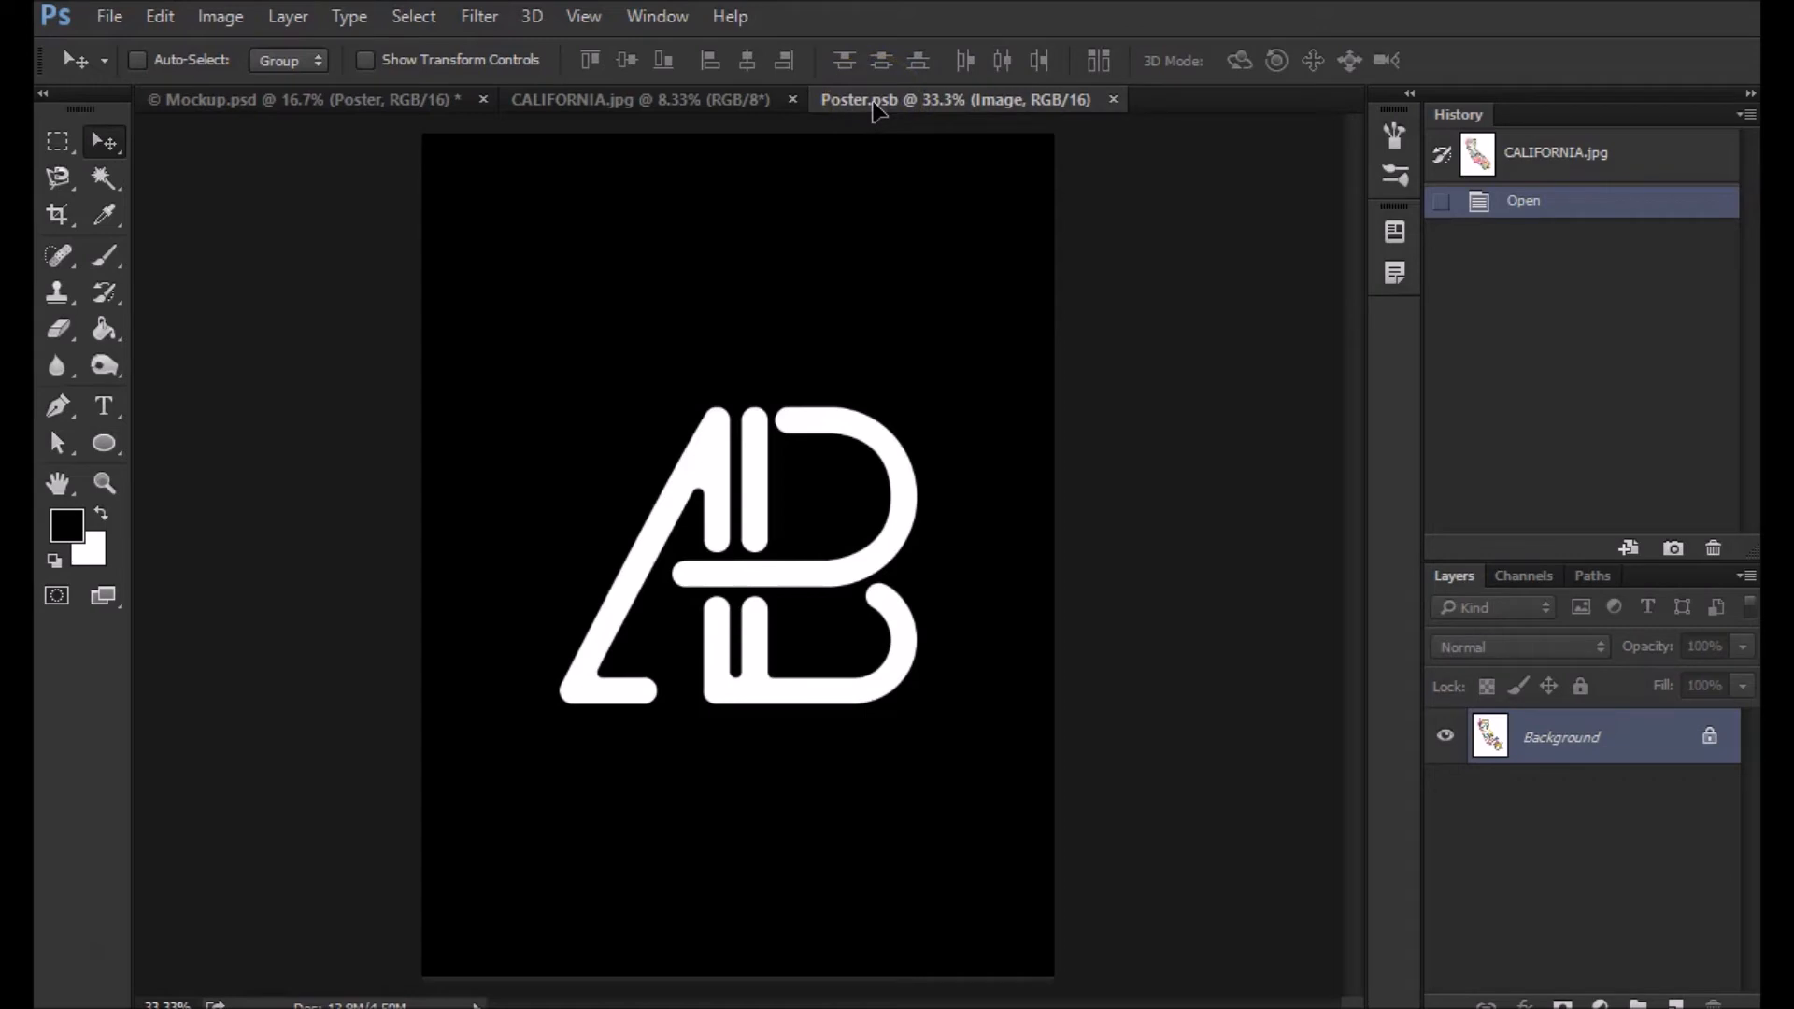
drag(871, 103, 888, 104)
drag(889, 109, 889, 124)
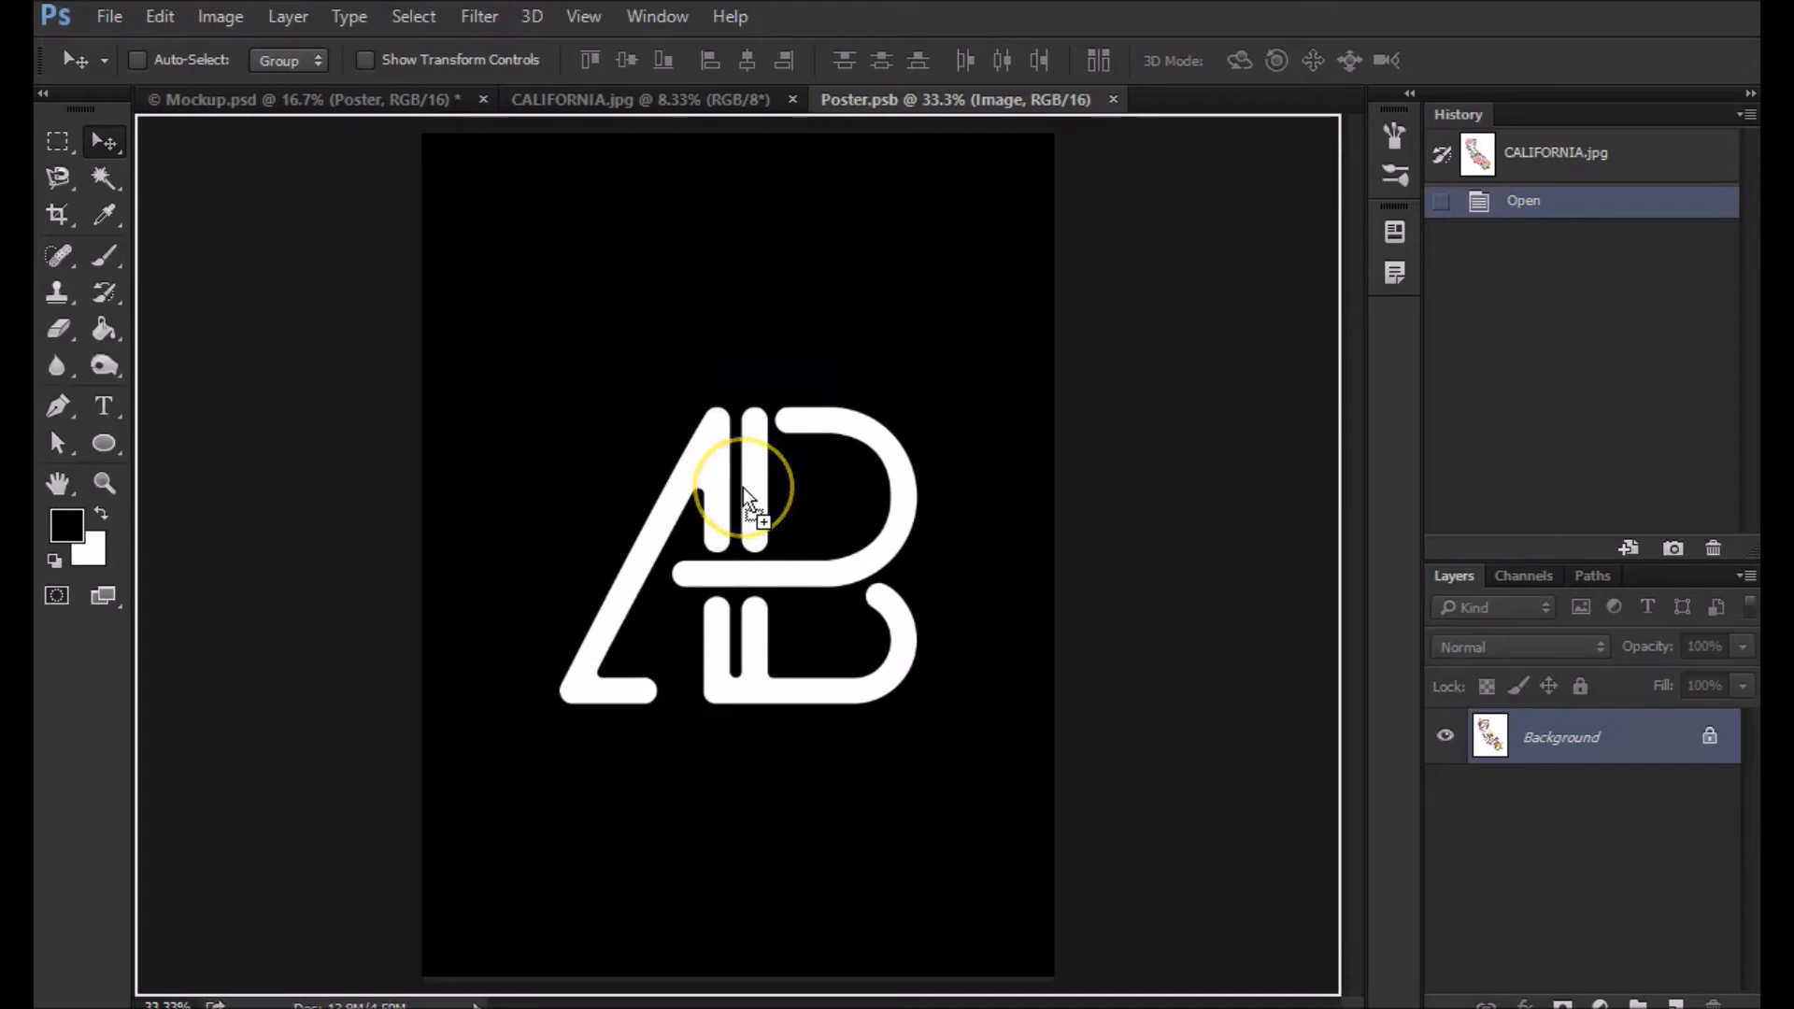
drag(757, 491, 785, 501)
drag(792, 497, 790, 495)
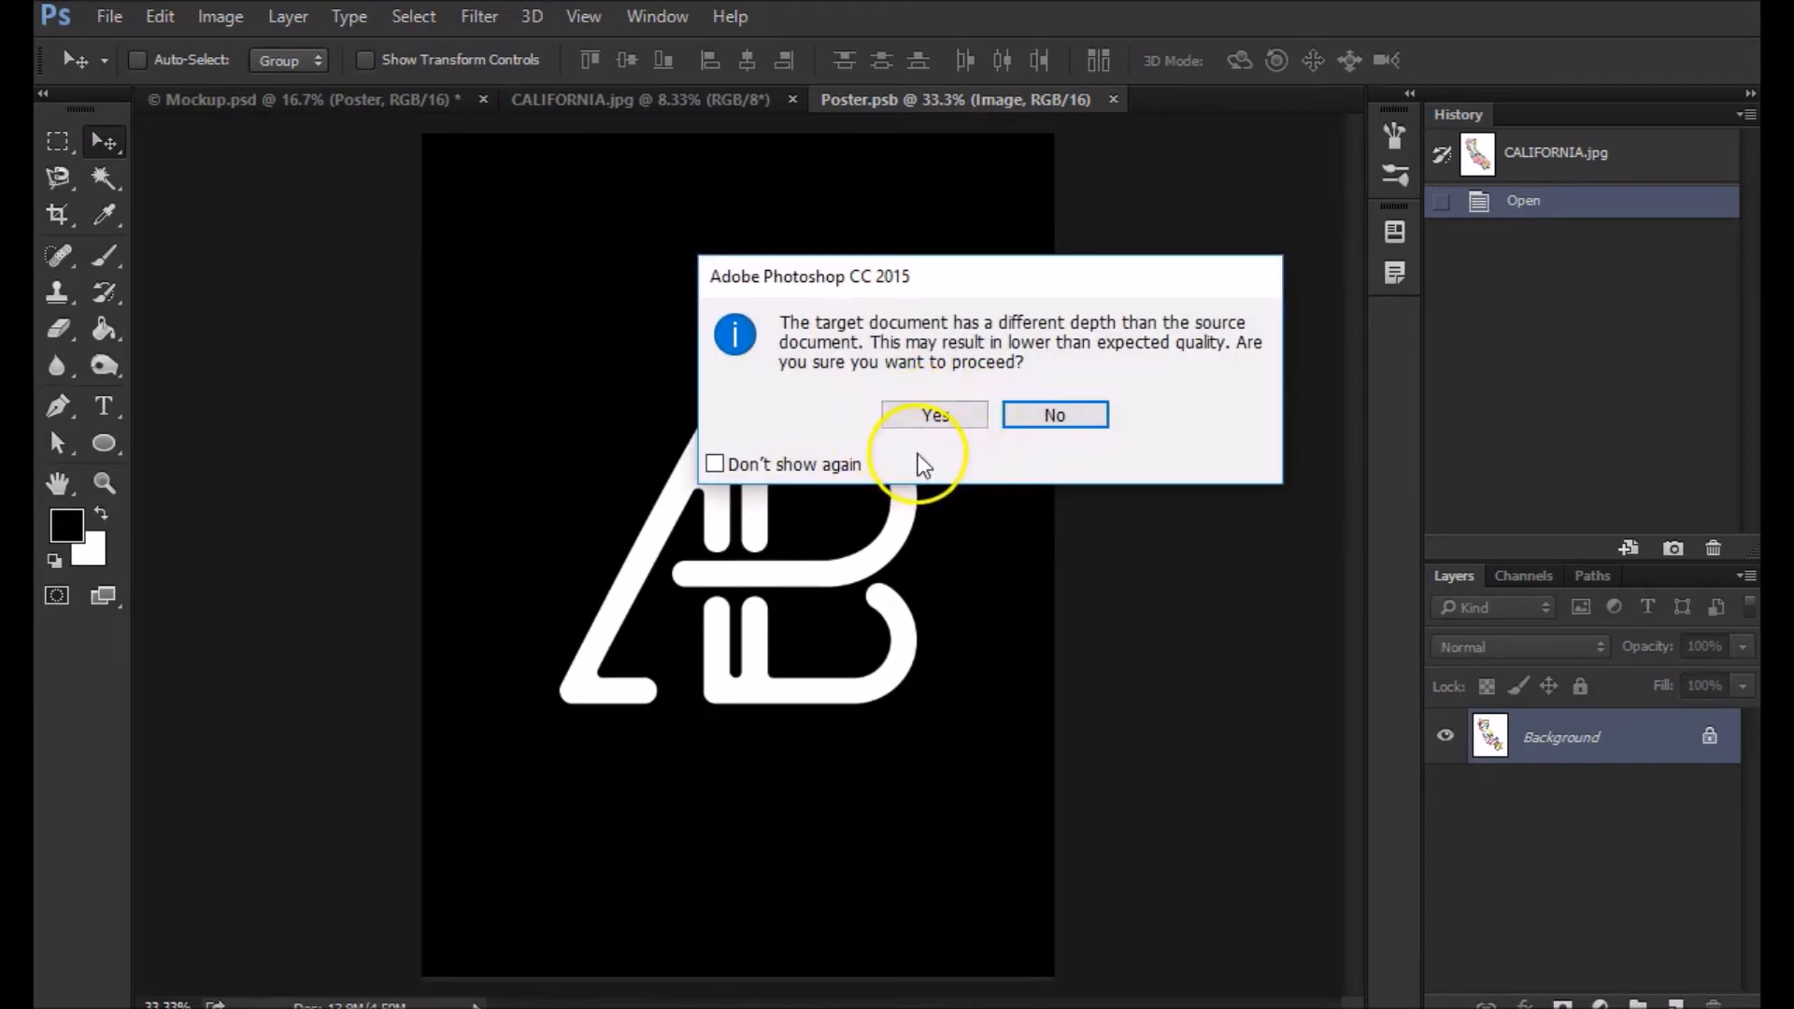
click(931, 422)
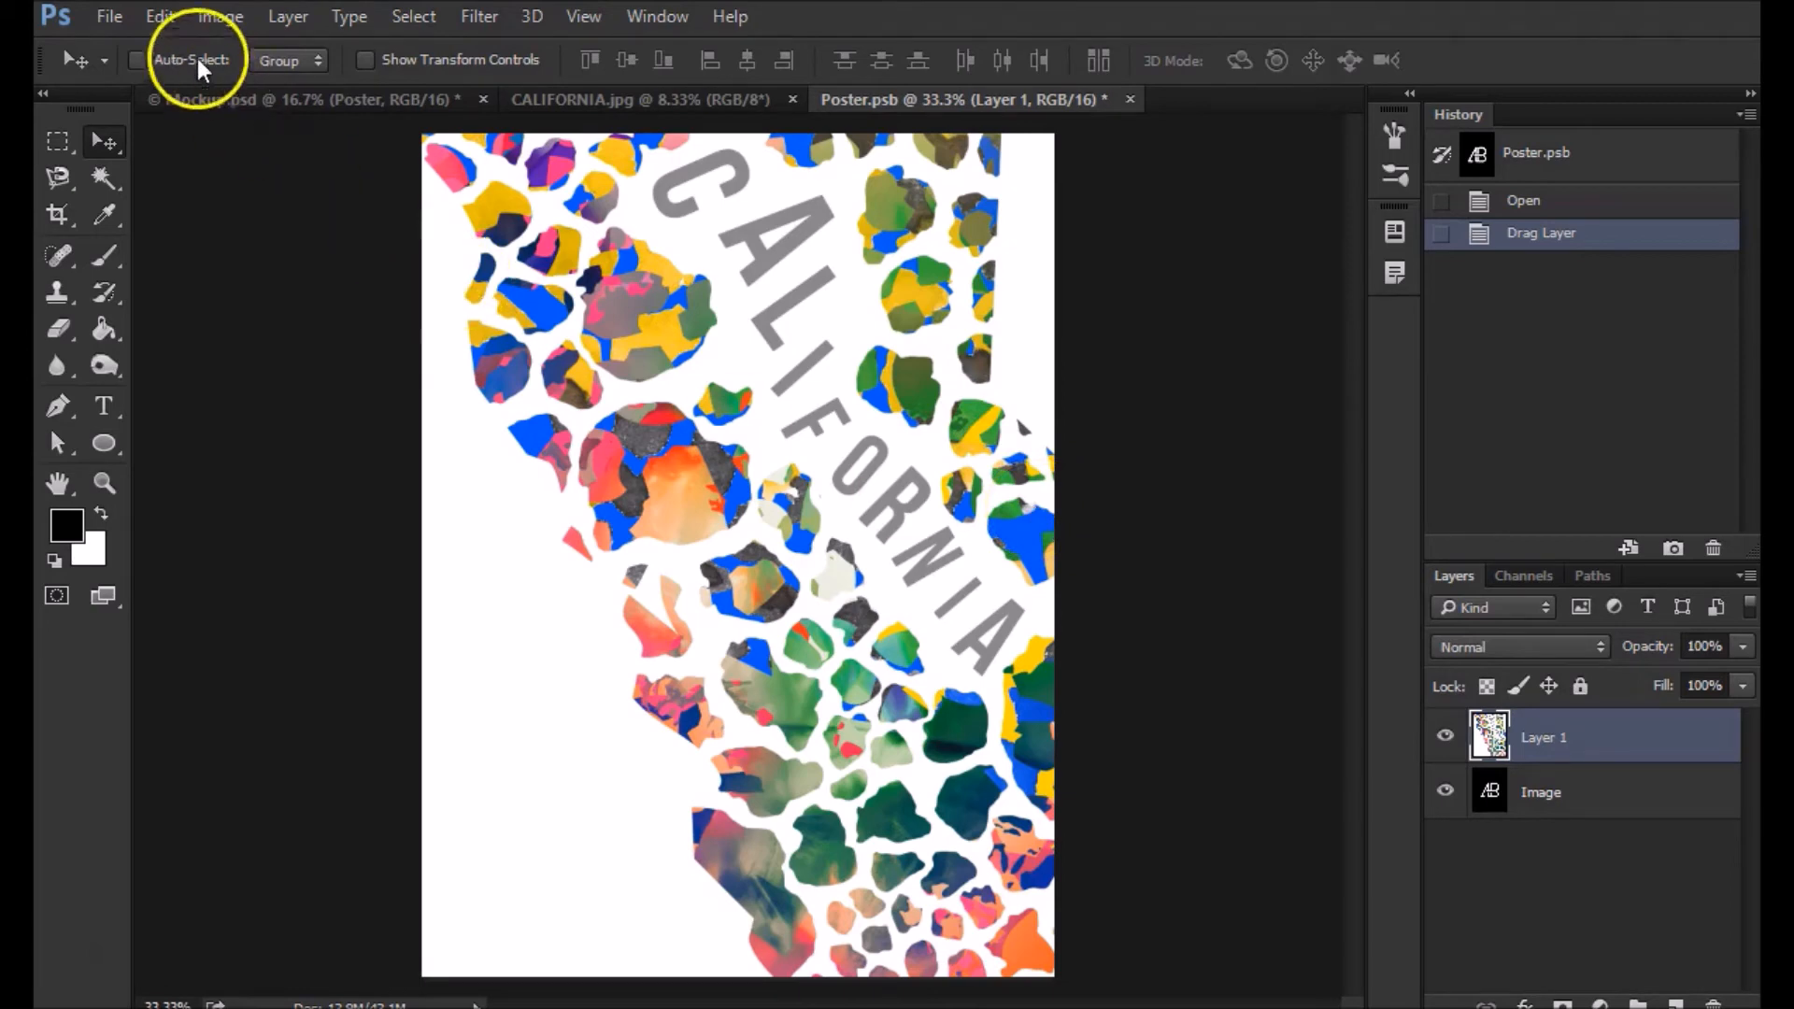
Free Transform the California artwork layer to about 36% of its size and position it to cover the whole poster canvas
click(211, 17)
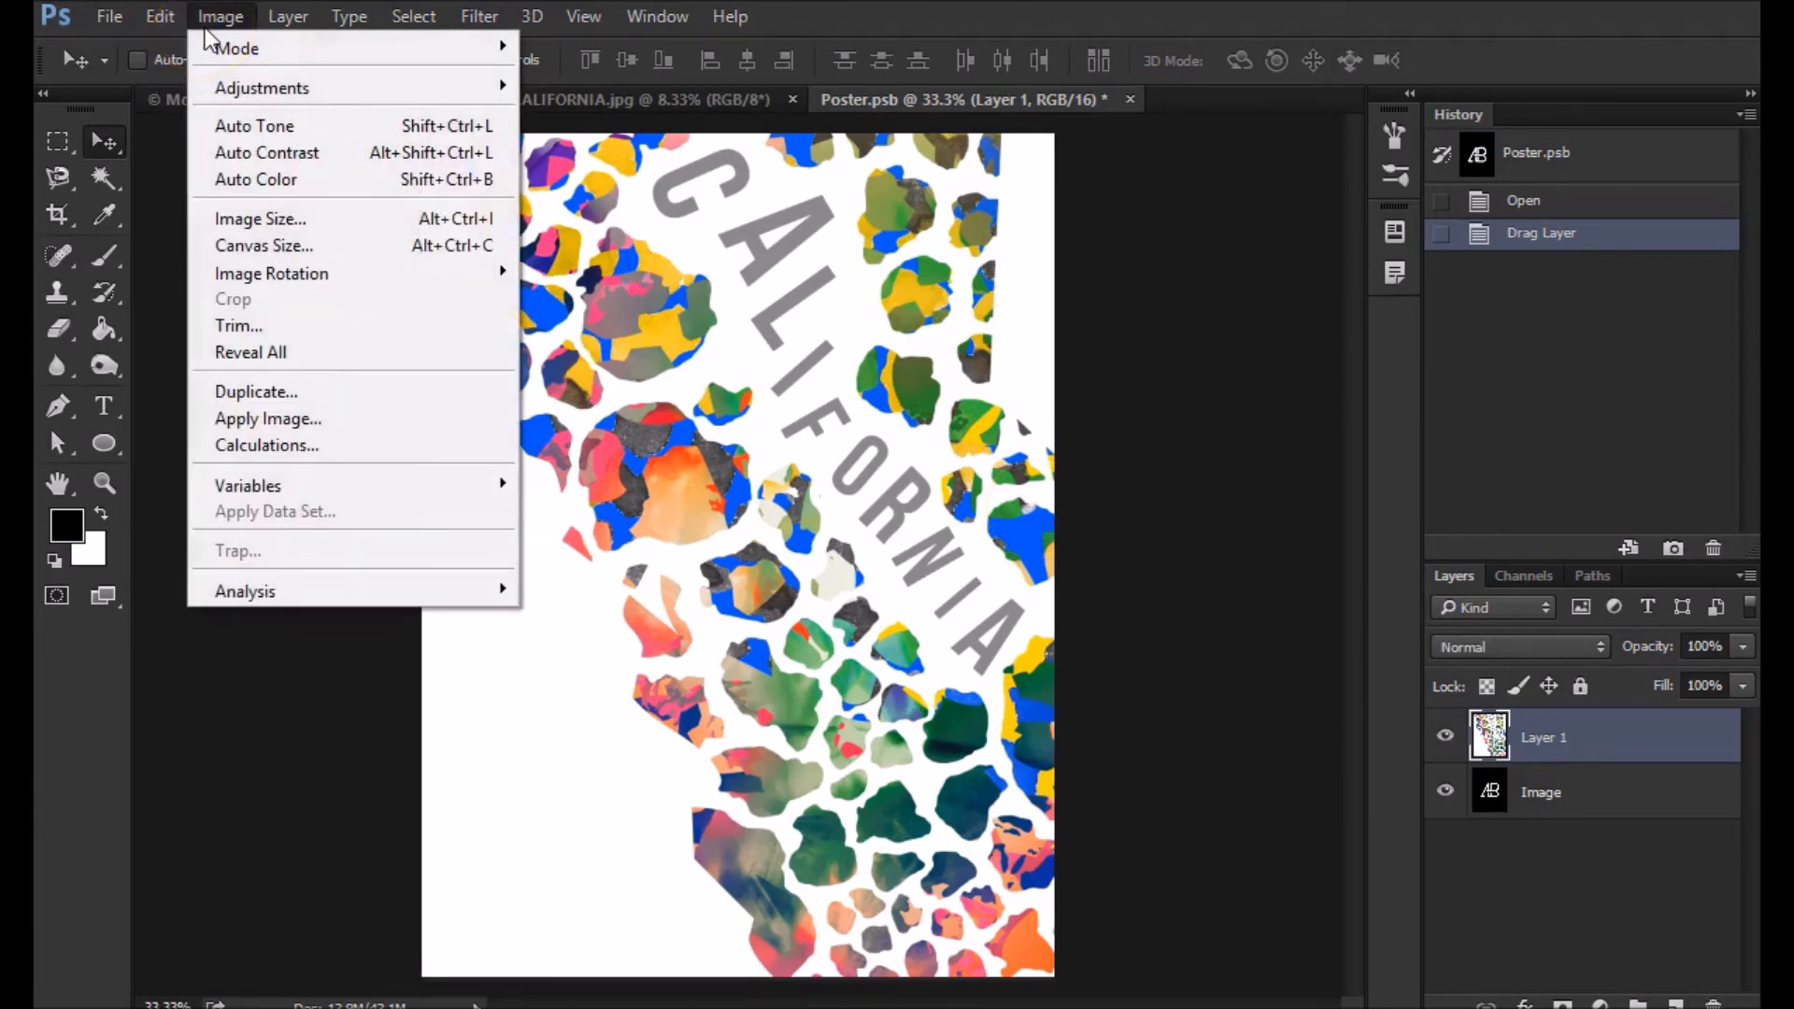
mouse_move(161, 21)
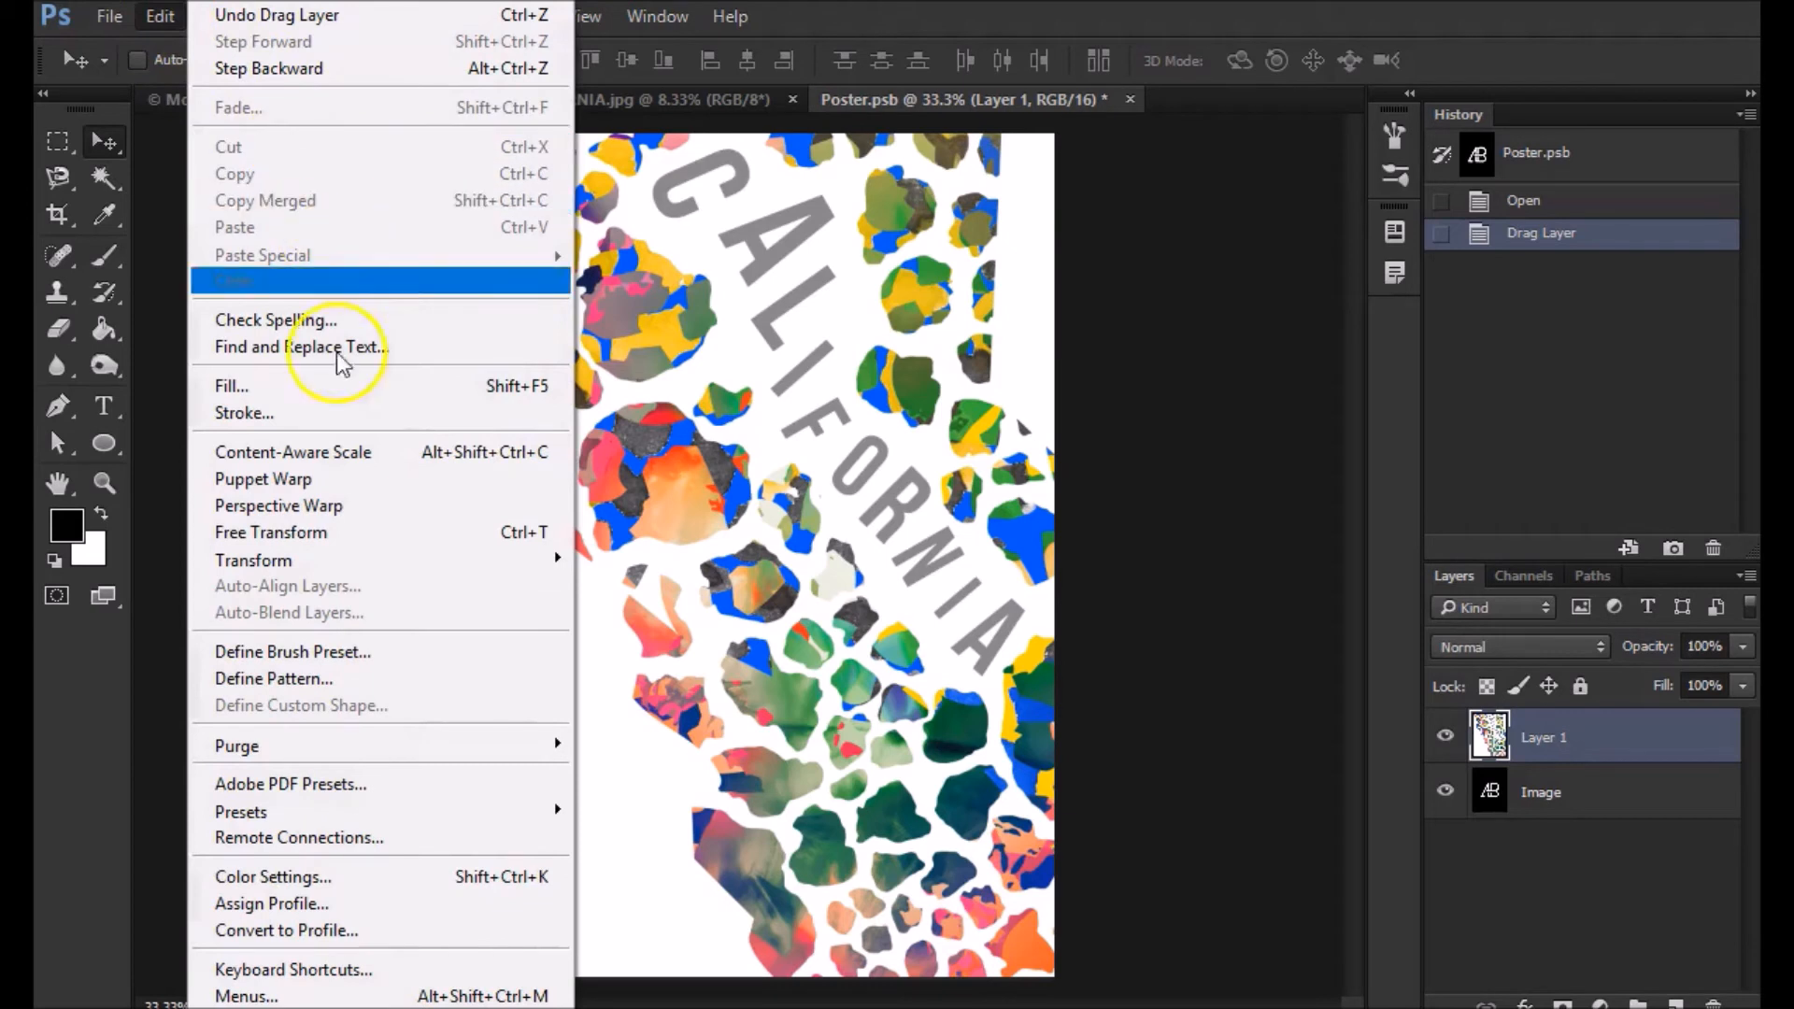
click(341, 531)
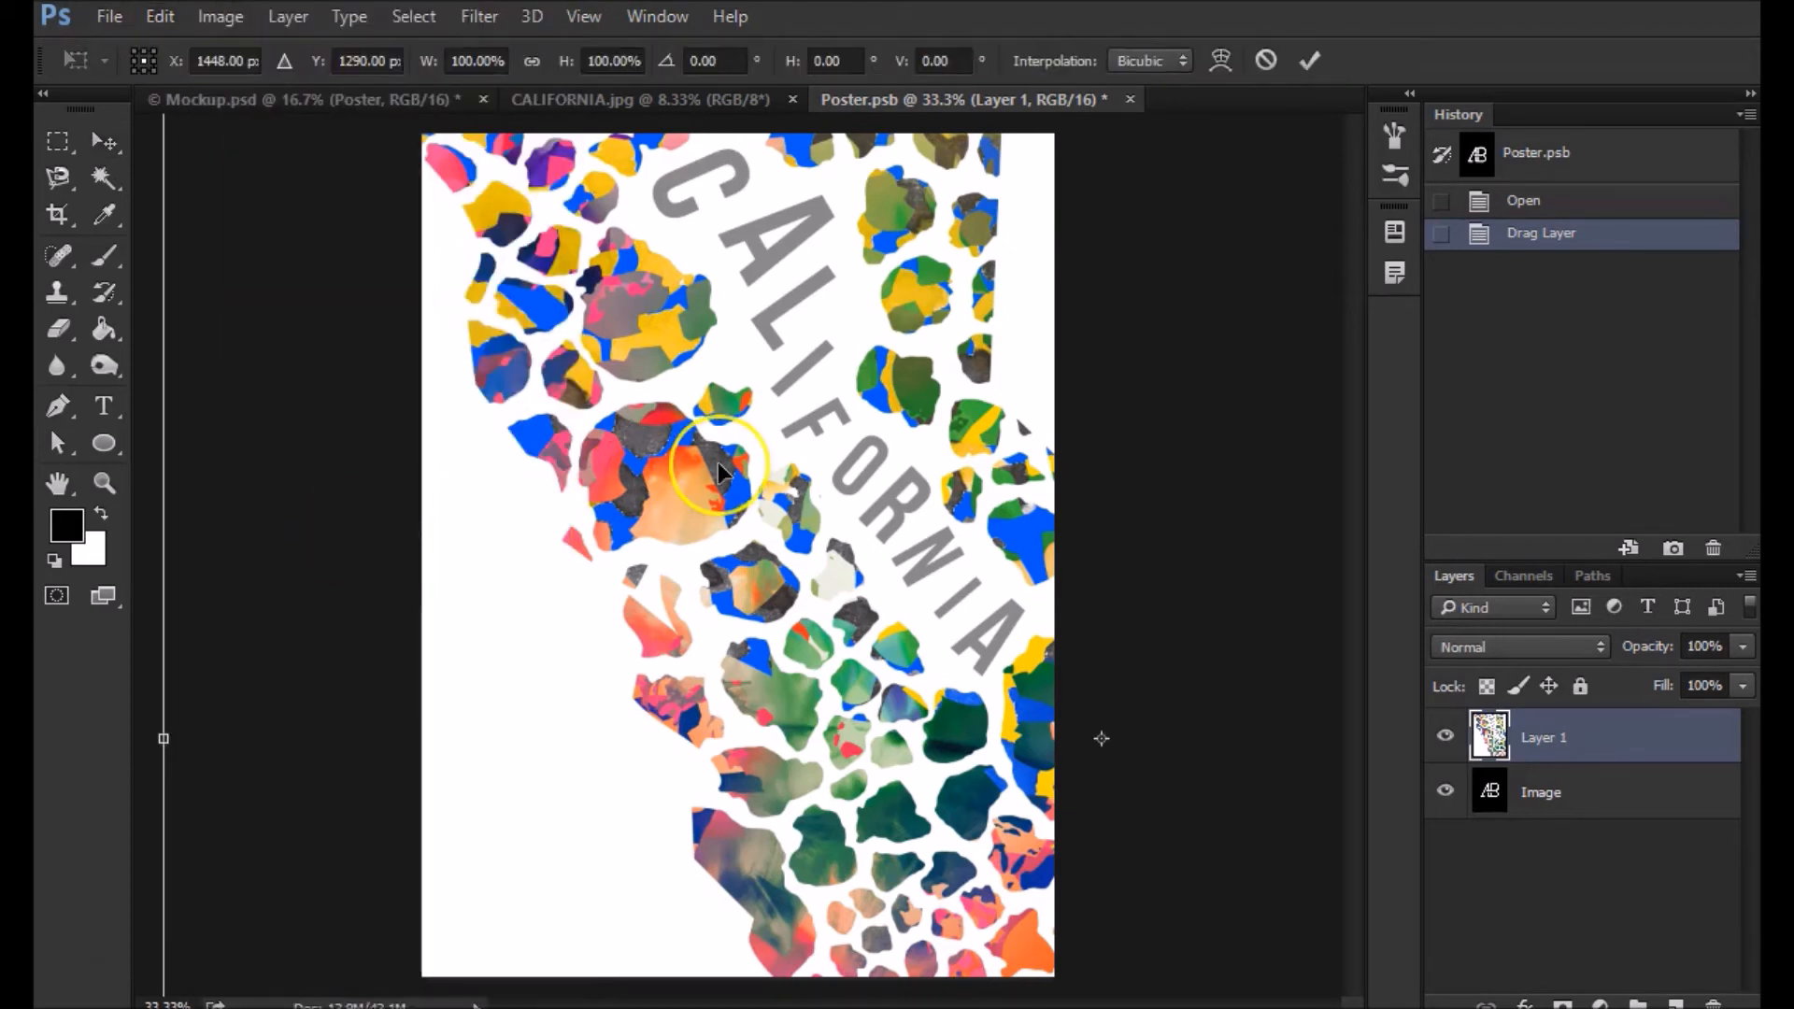
click(536, 341)
drag(535, 341, 440, 241)
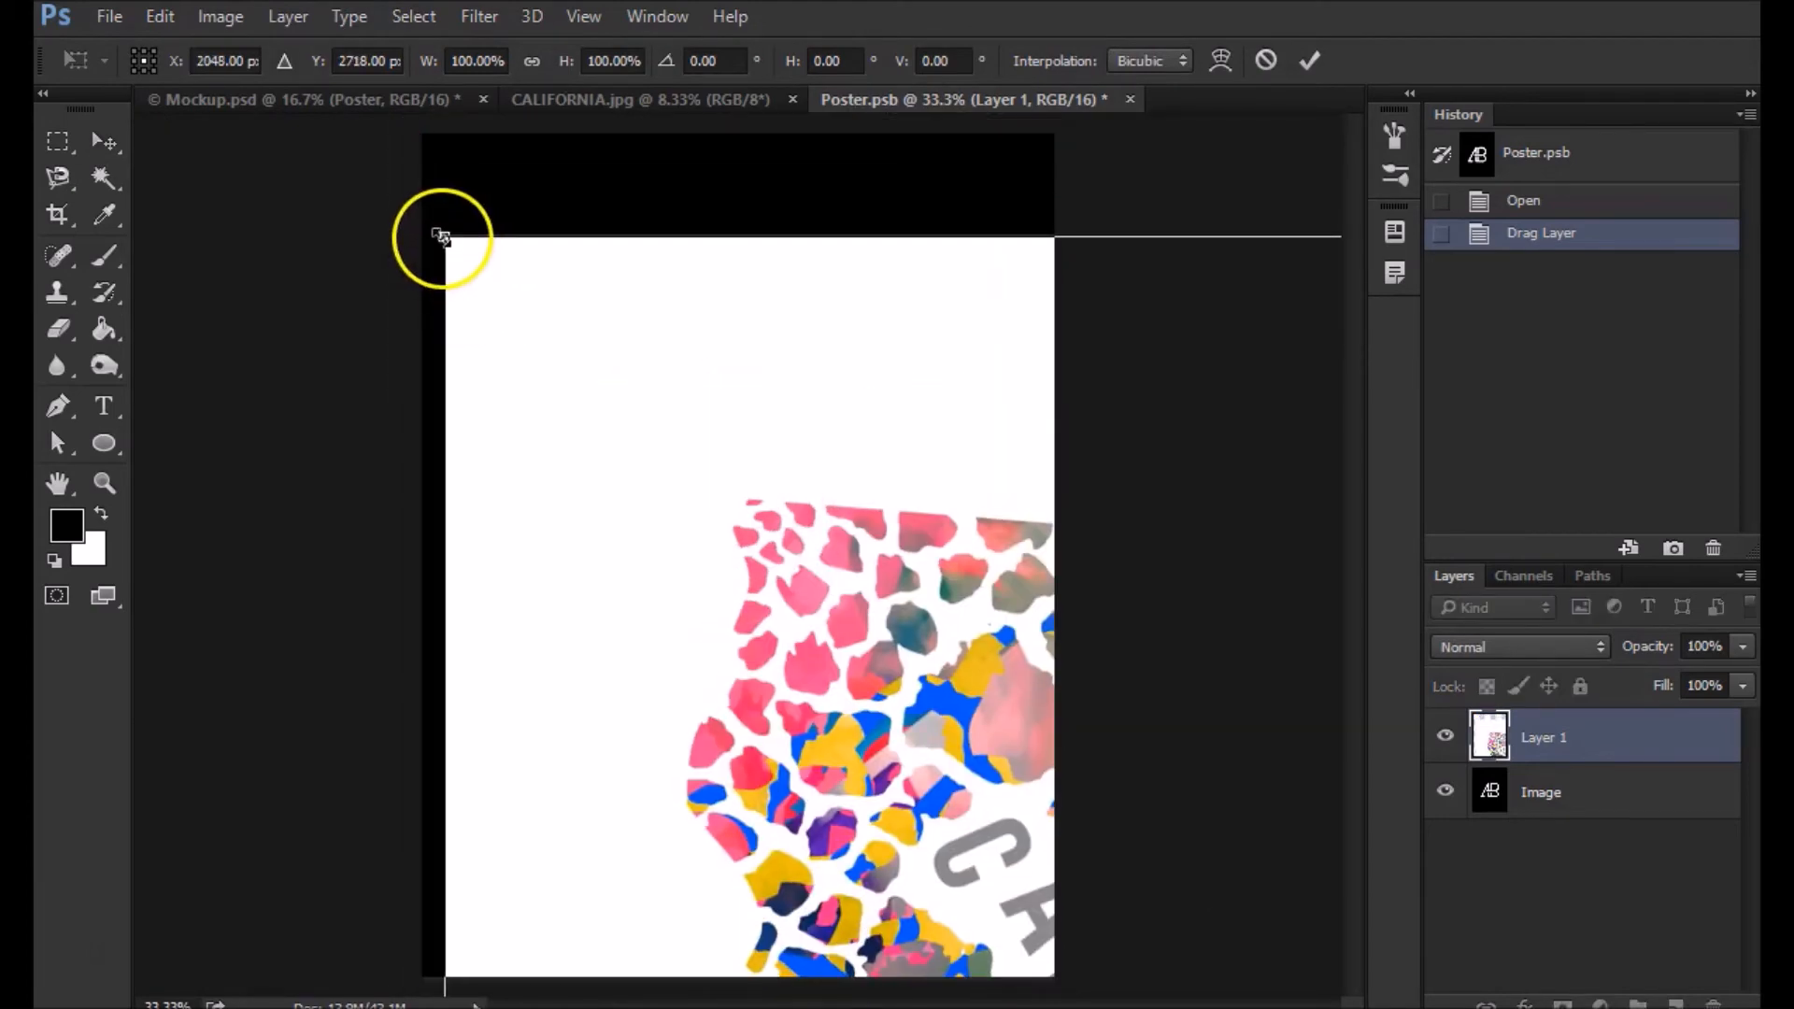
drag(446, 234, 665, 588)
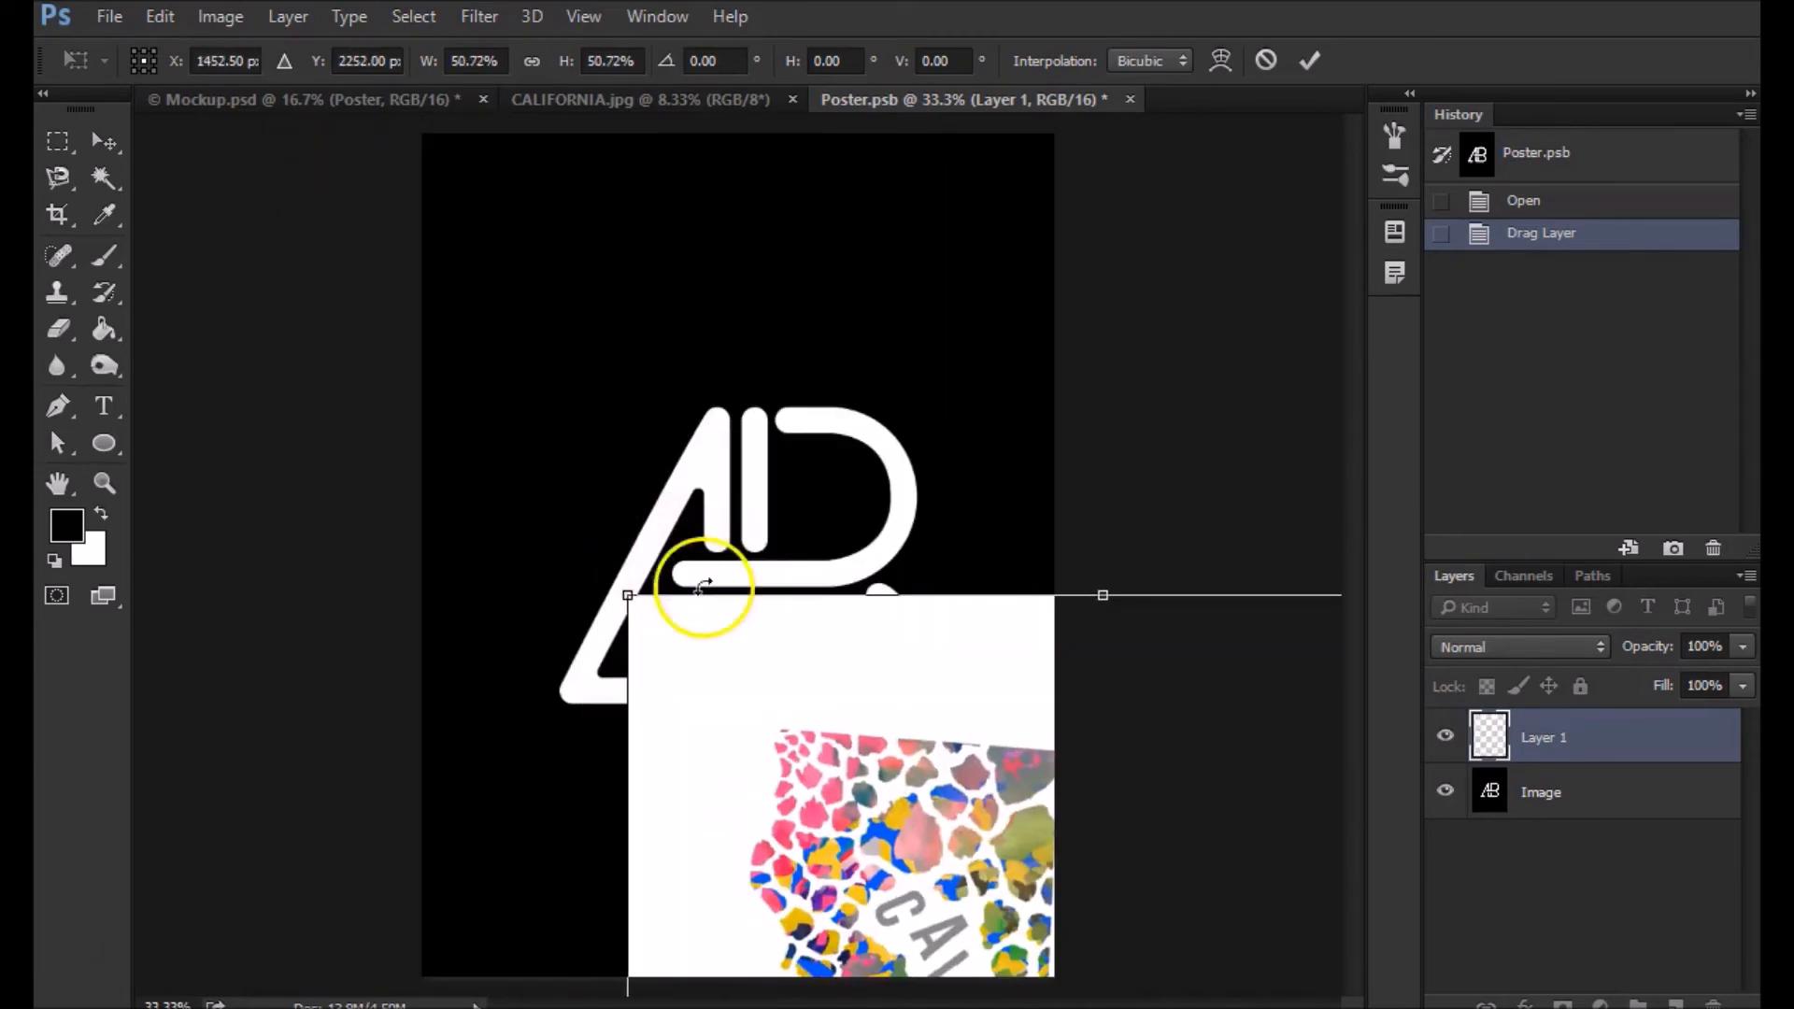
drag(892, 759, 646, 439)
drag(337, 239, 683, 522)
drag(827, 796, 614, 317)
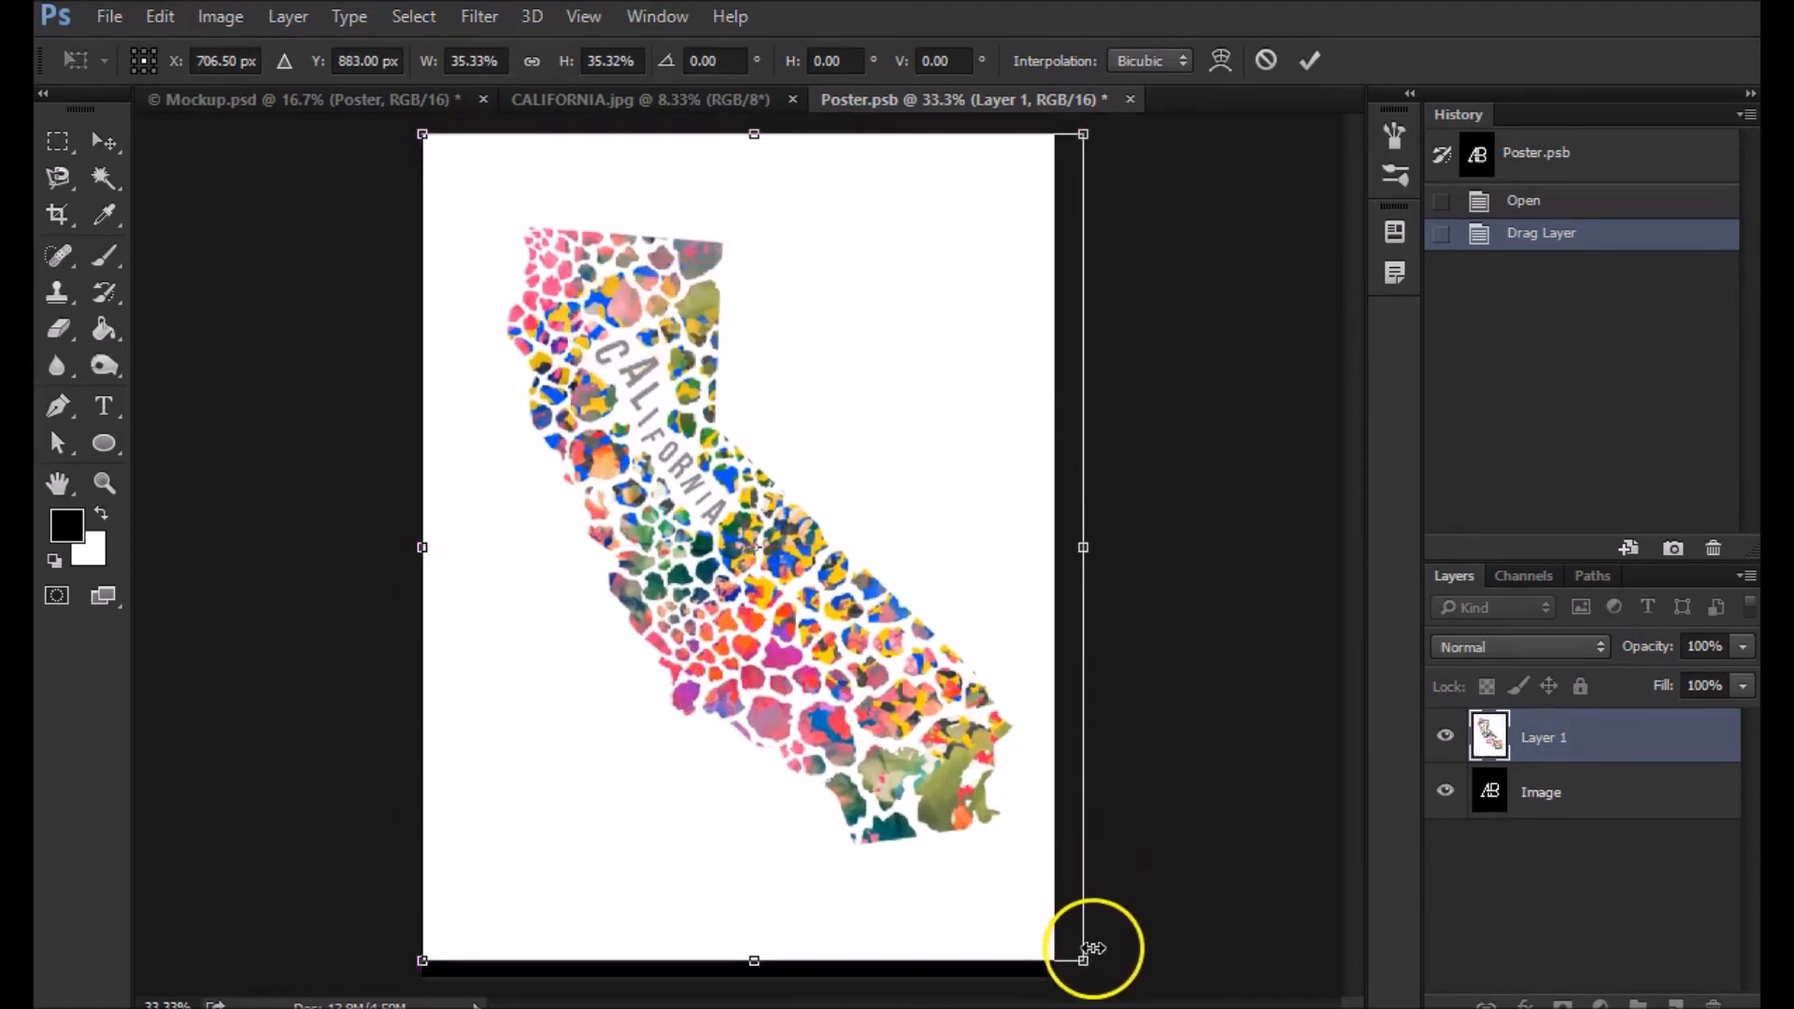
drag(1084, 960, 1098, 979)
drag(1043, 915, 1027, 915)
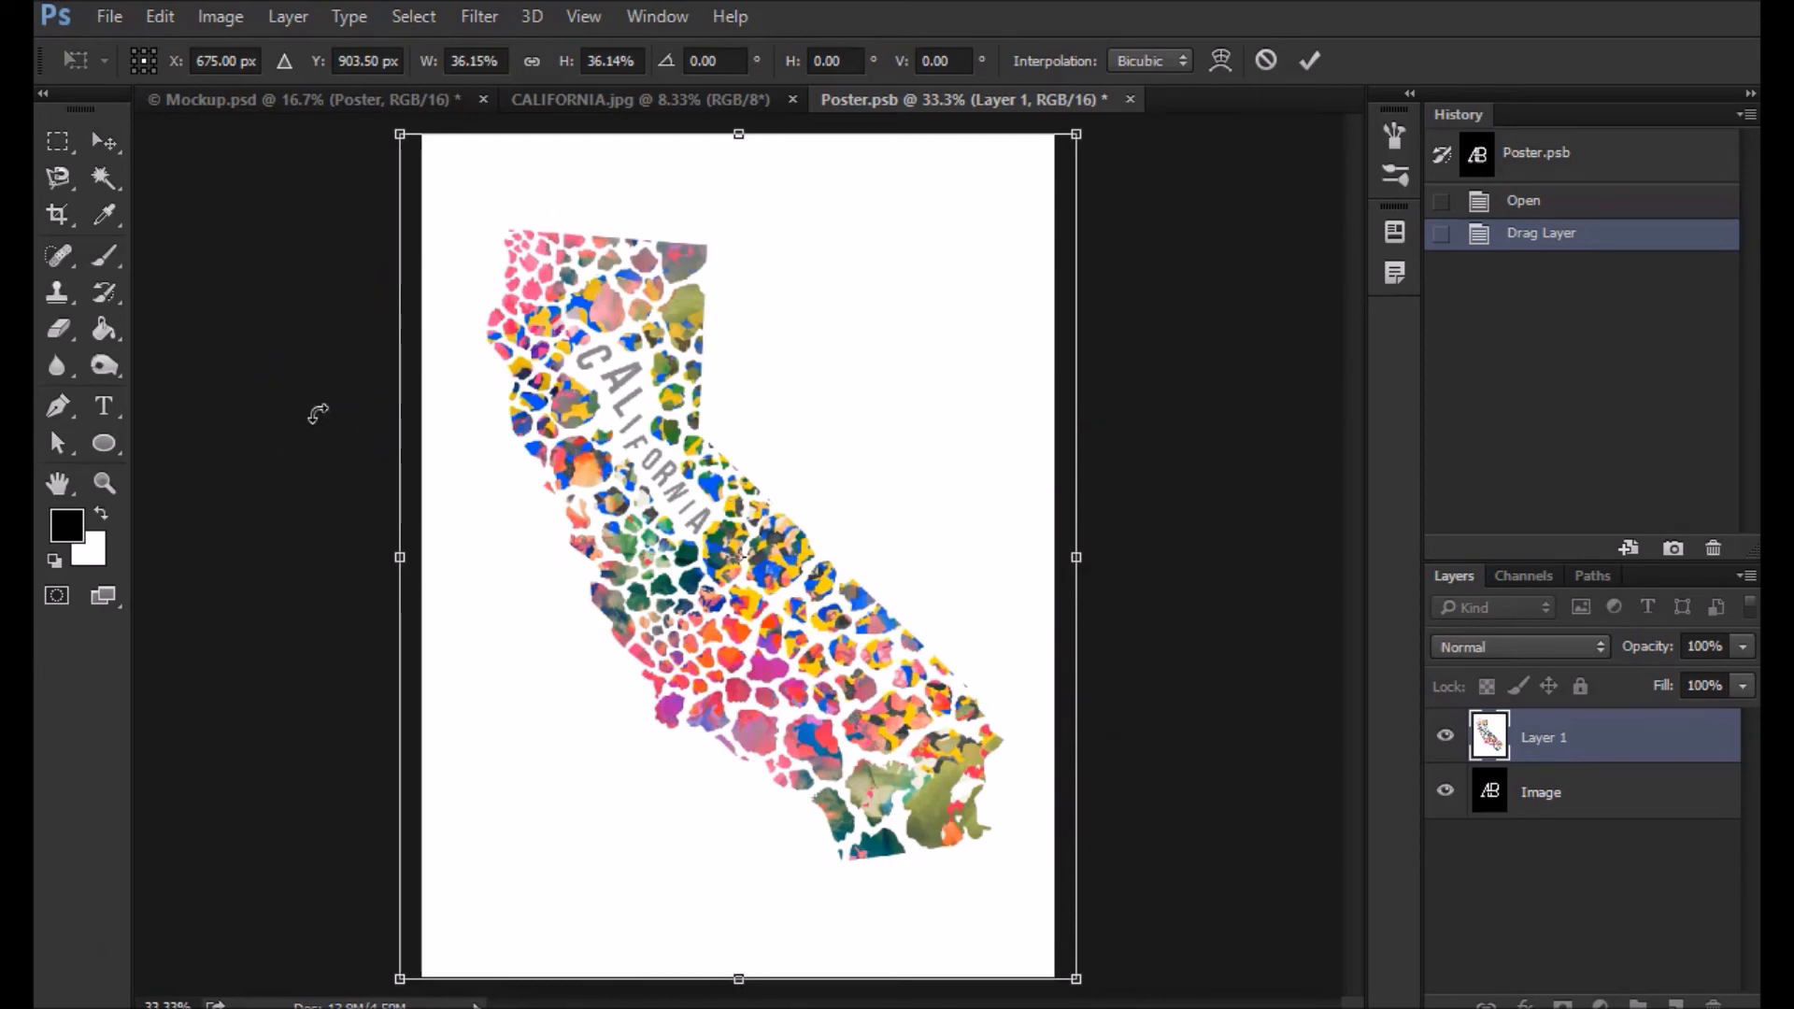
key(Return)
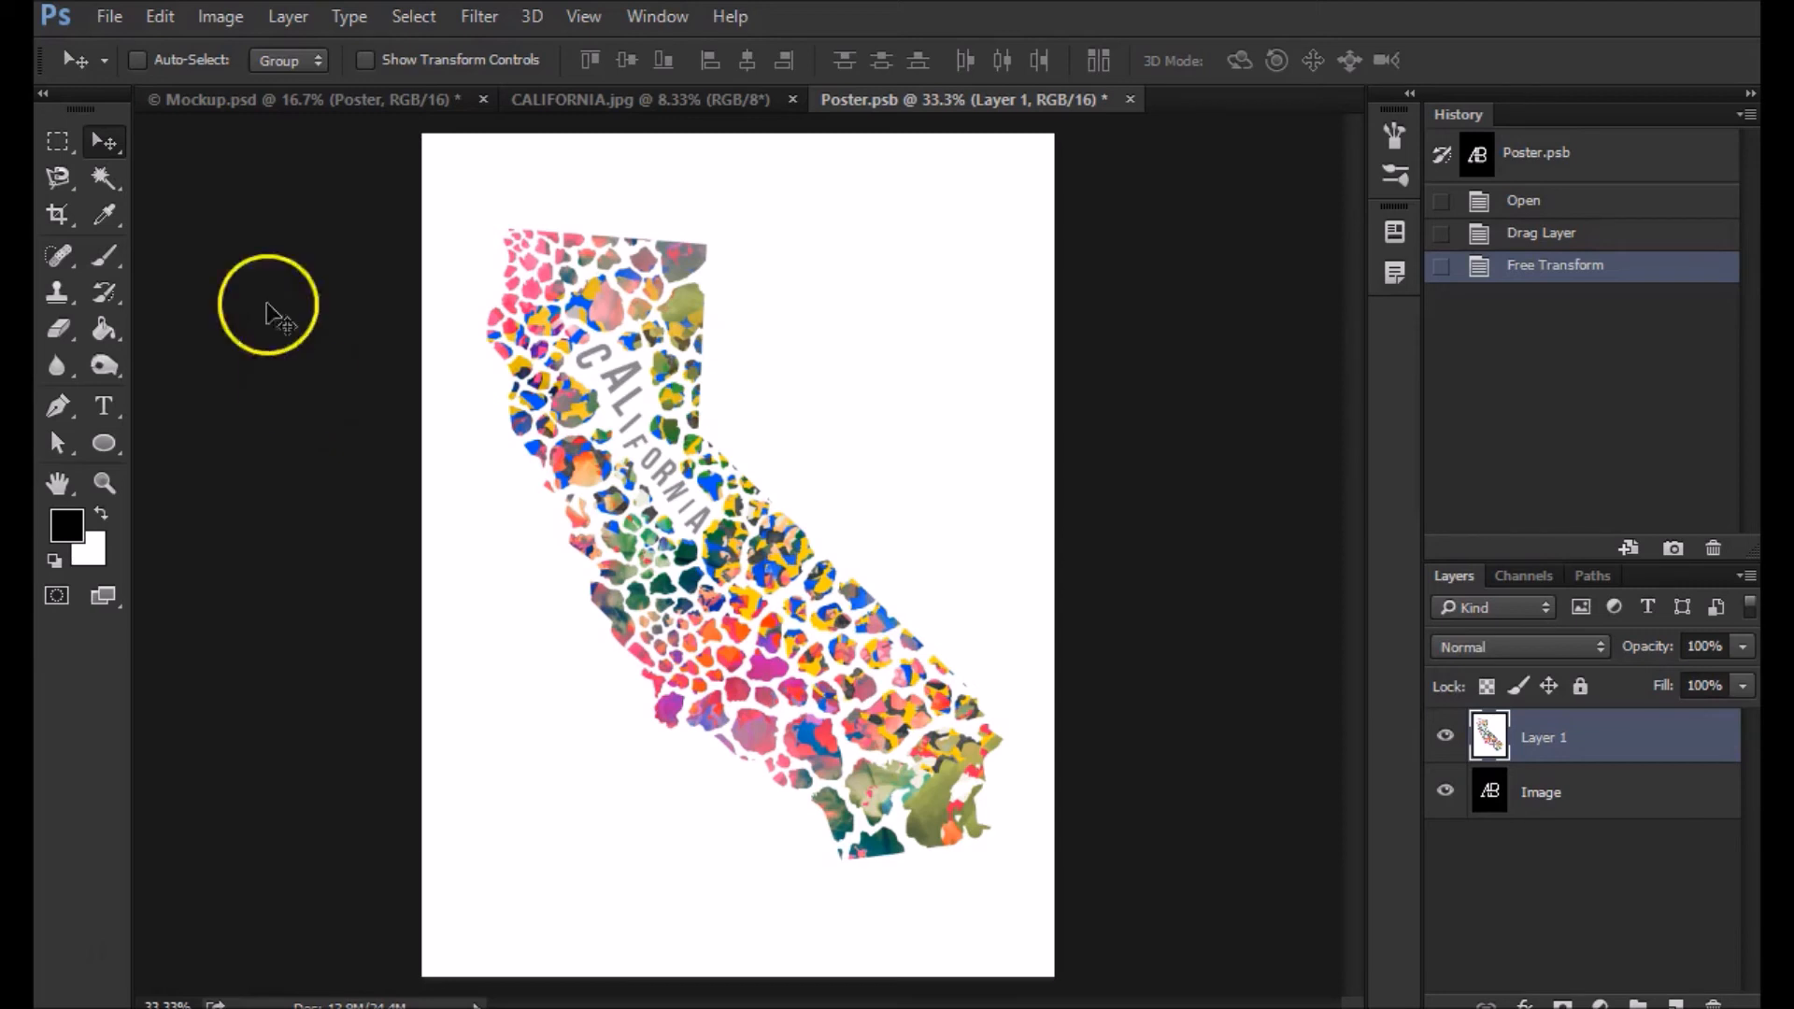
Save the edited Poster.psb smart object and return to the Mockup.psd document
click(115, 11)
click(161, 304)
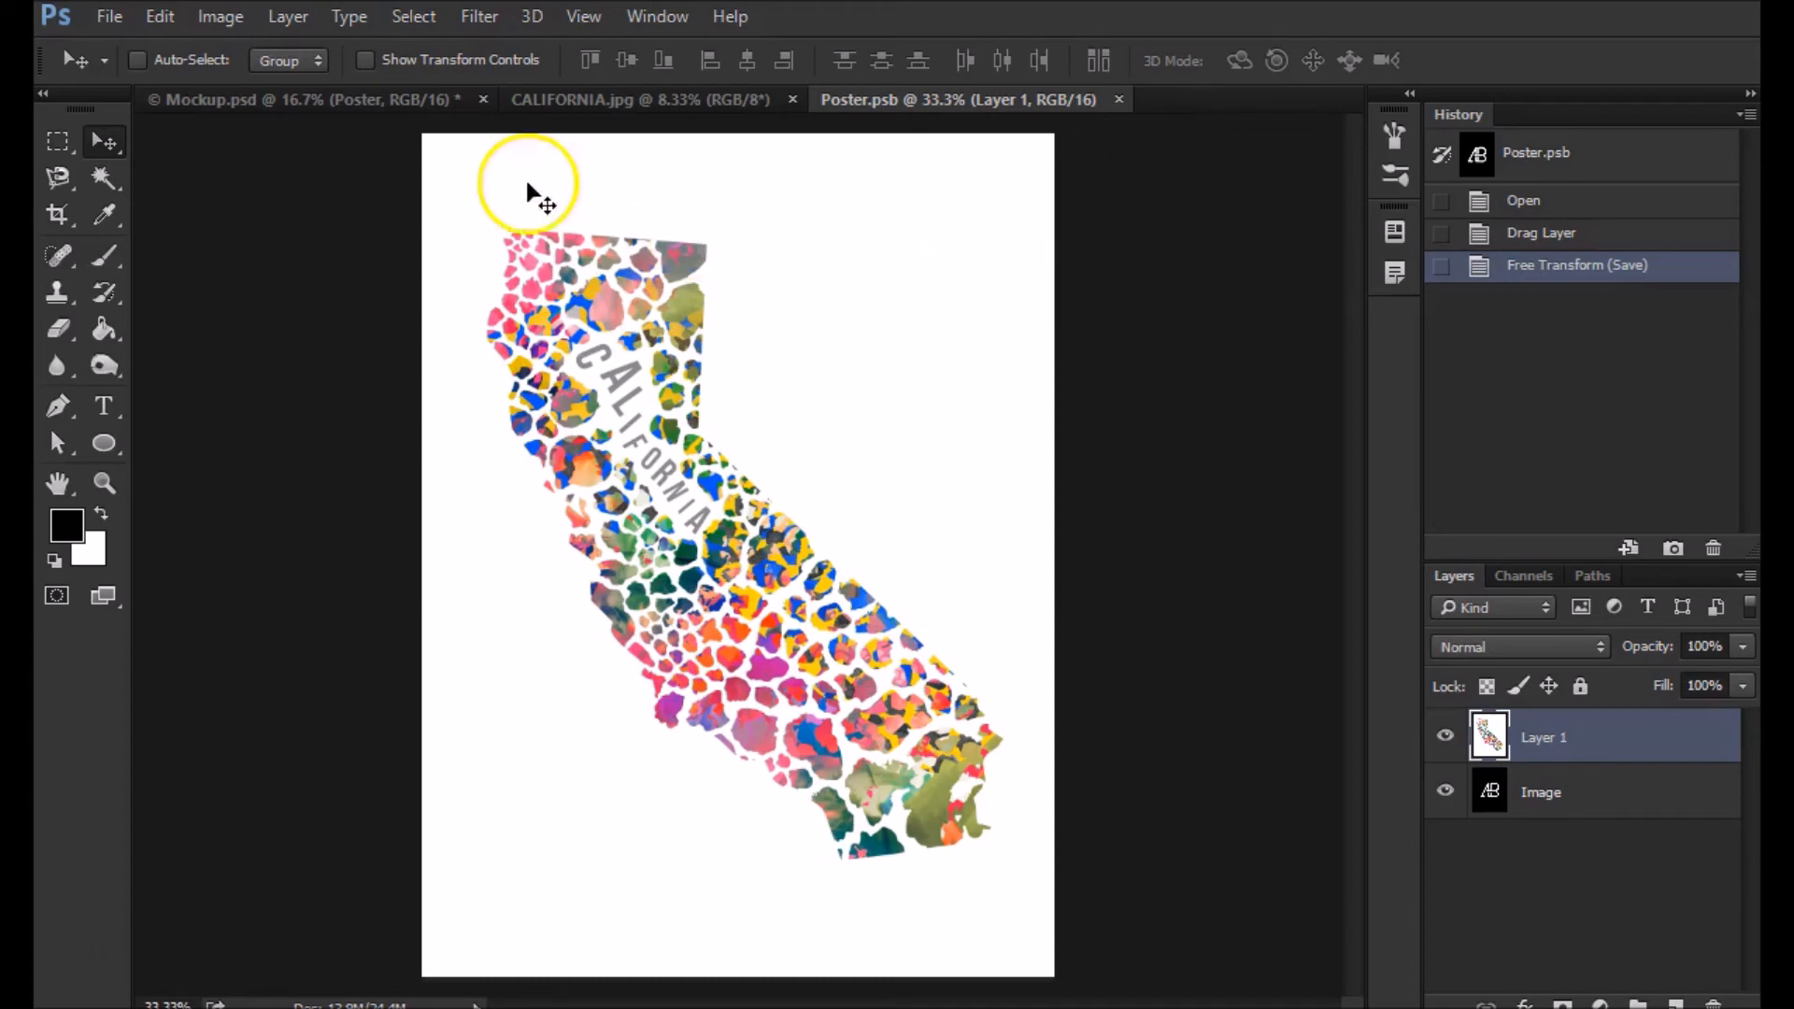
click(274, 104)
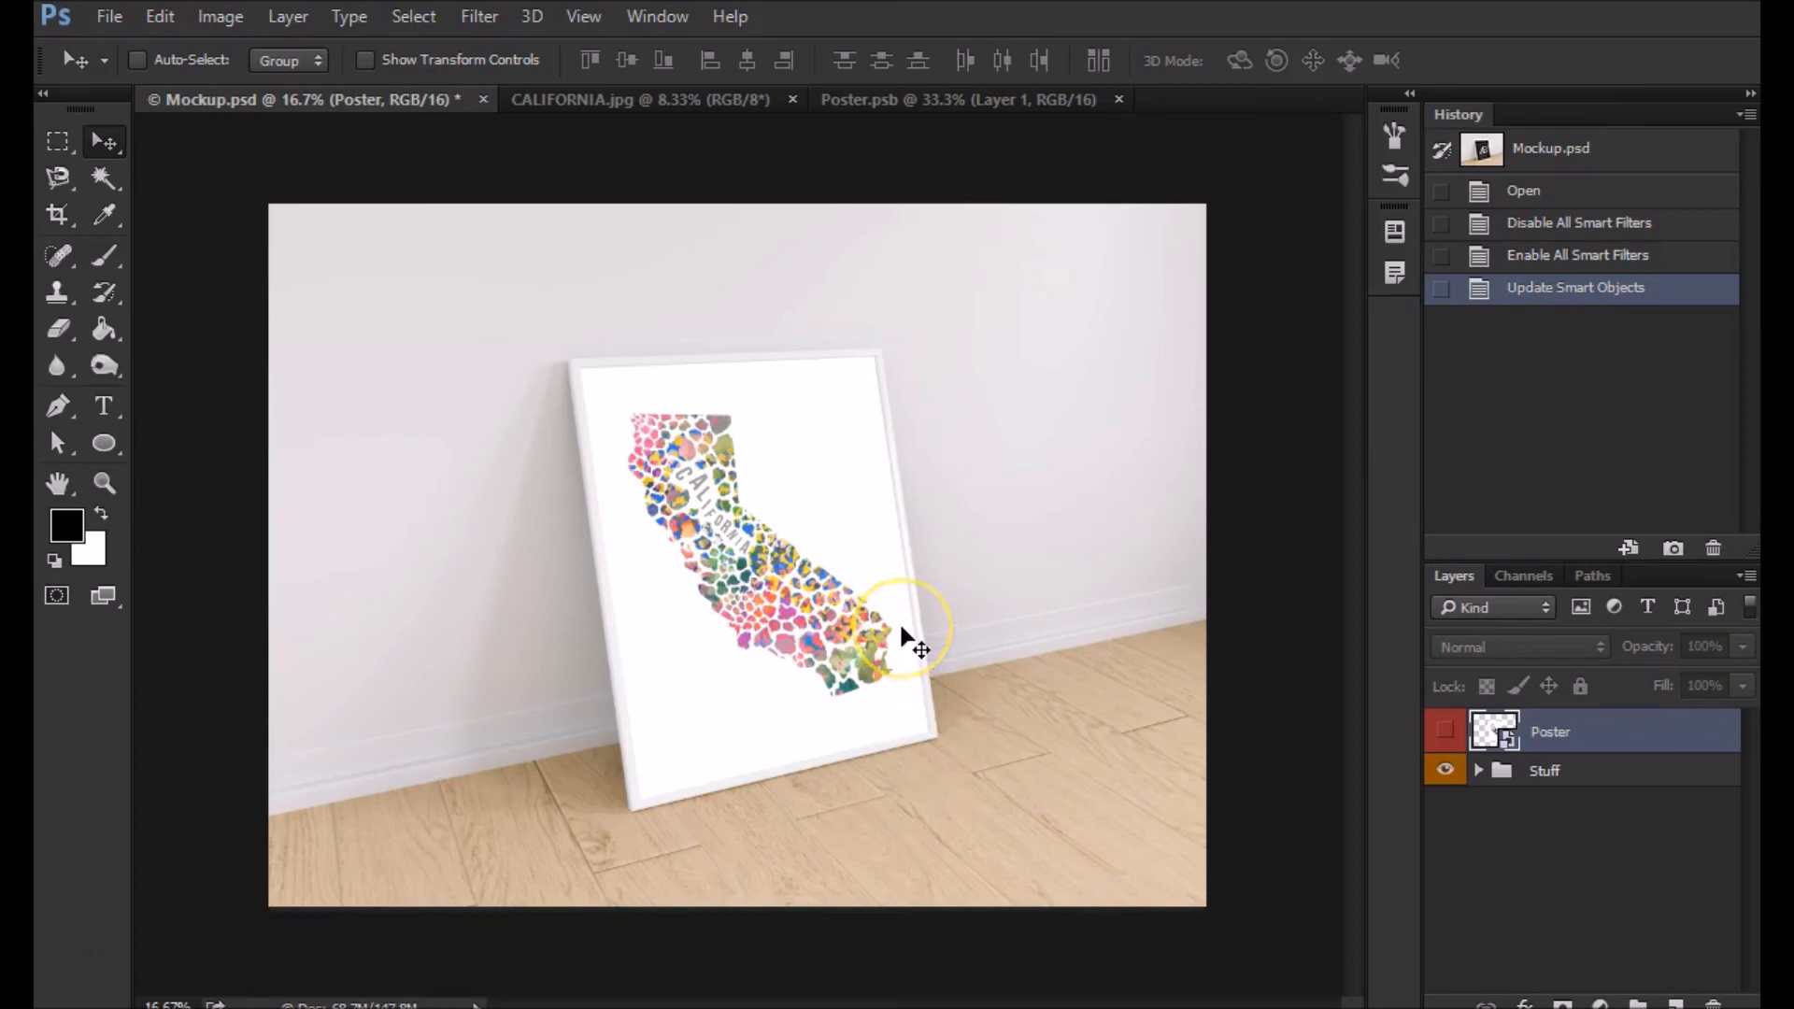
Check the Reflection layer's effect on the new poster by toggling its visibility within the Stuff group, and collapse the group
click(1480, 770)
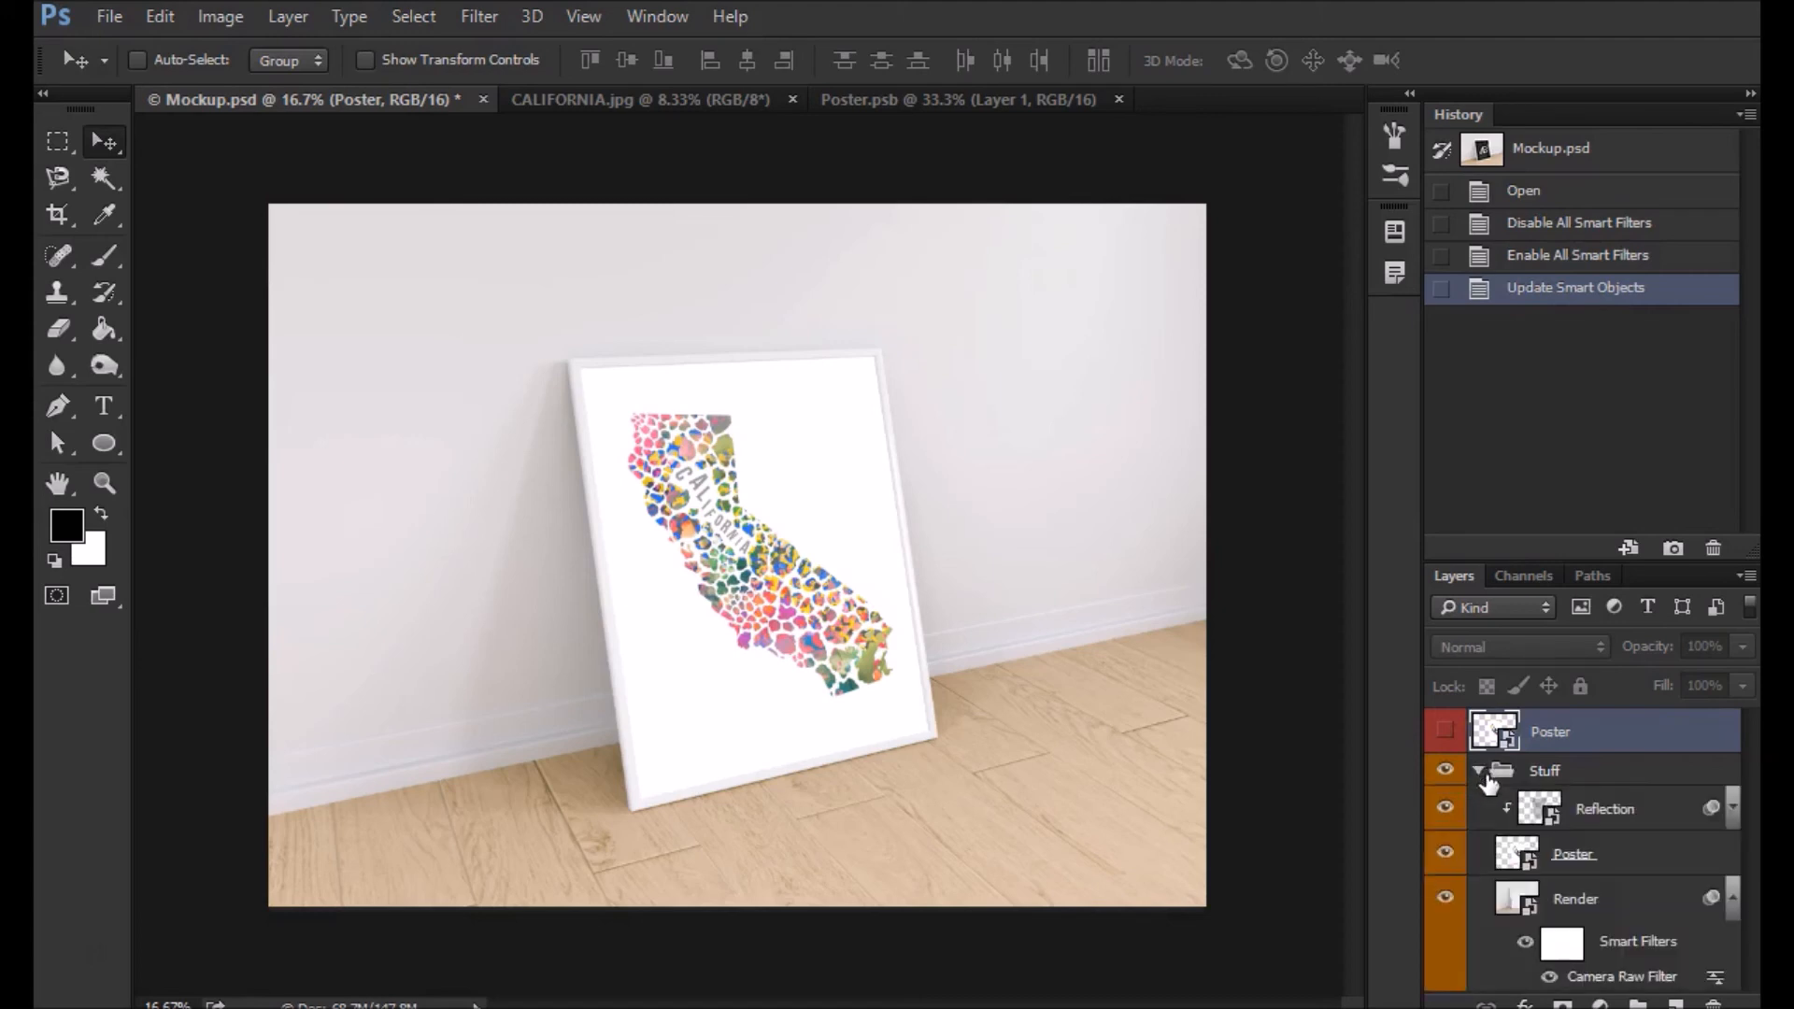
click(1446, 809)
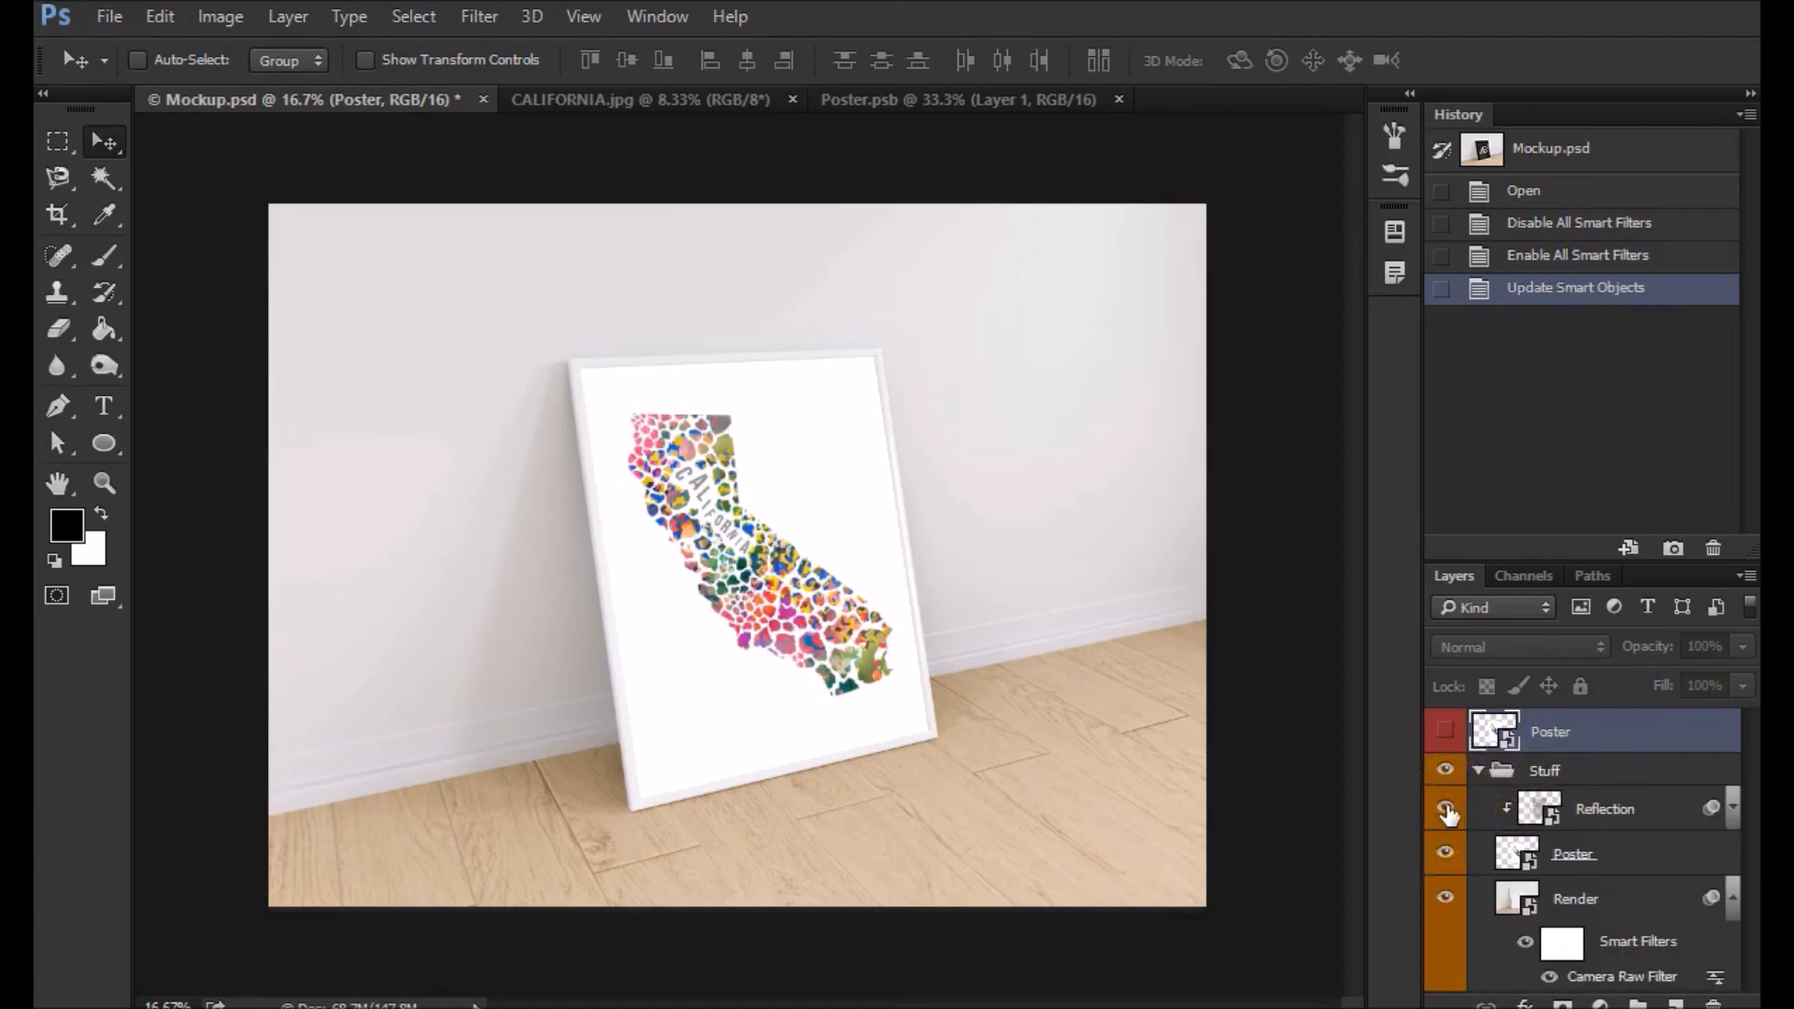
click(1446, 809)
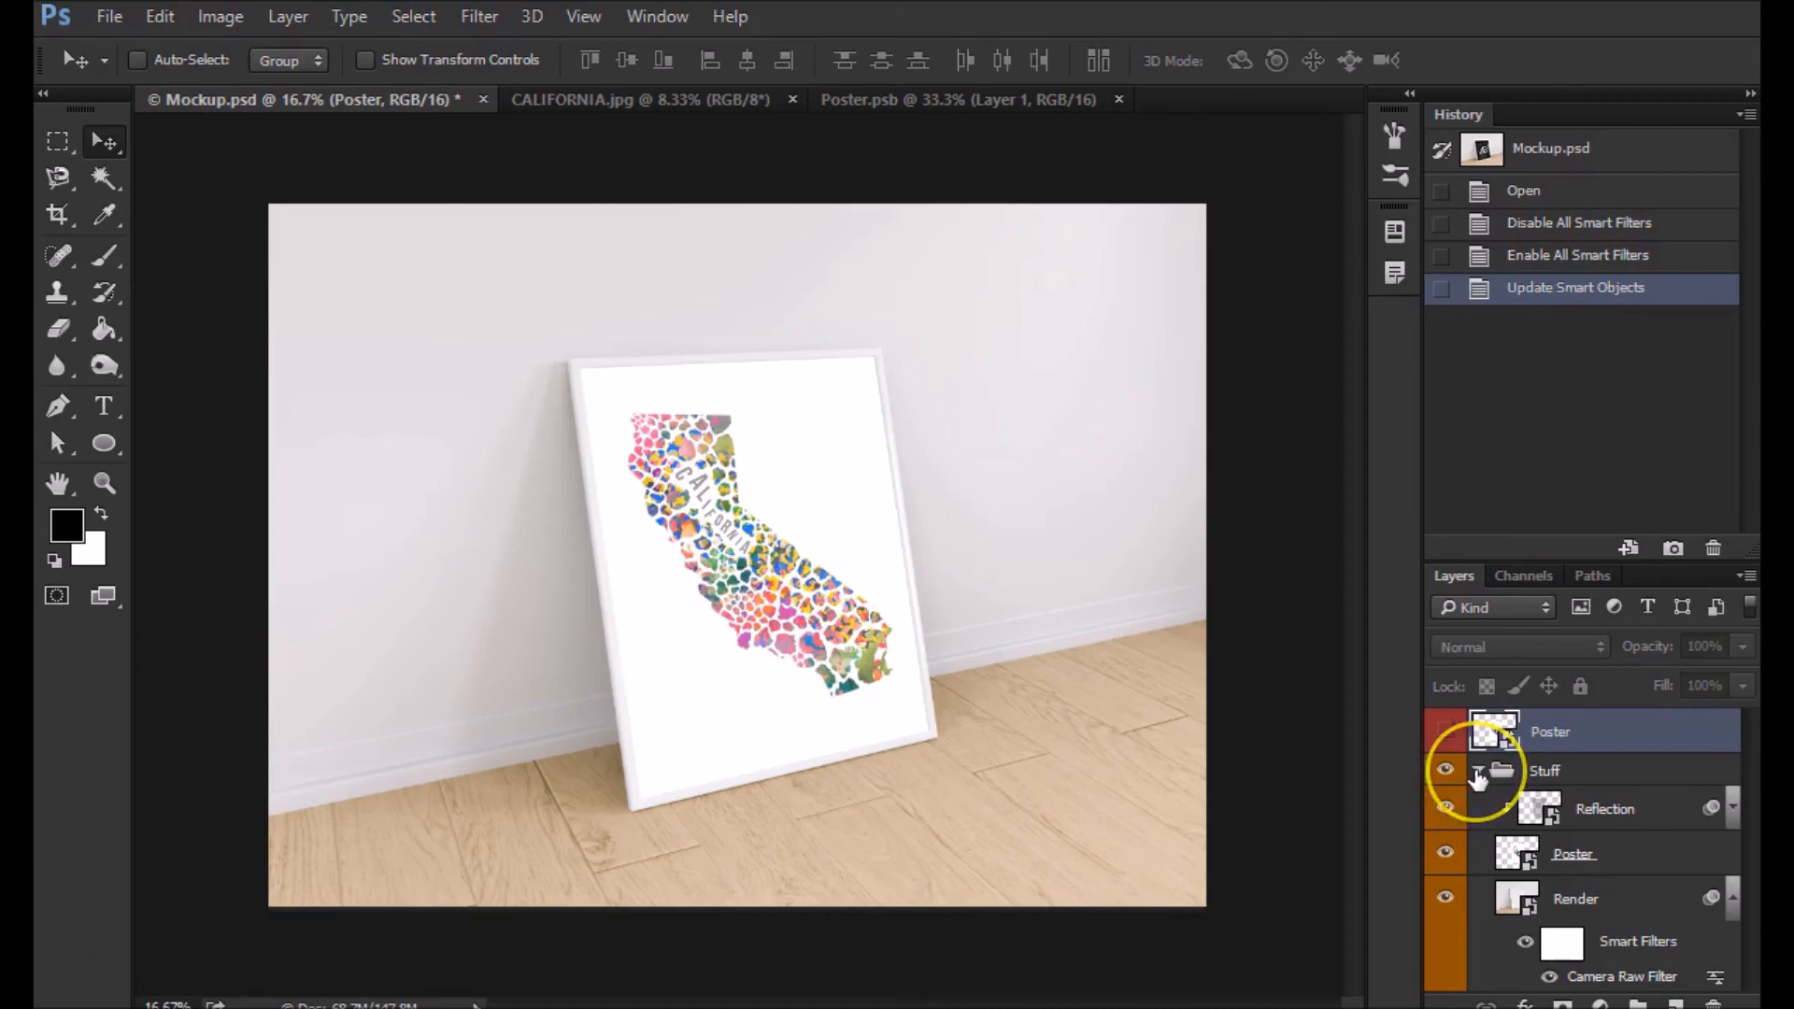
click(1478, 770)
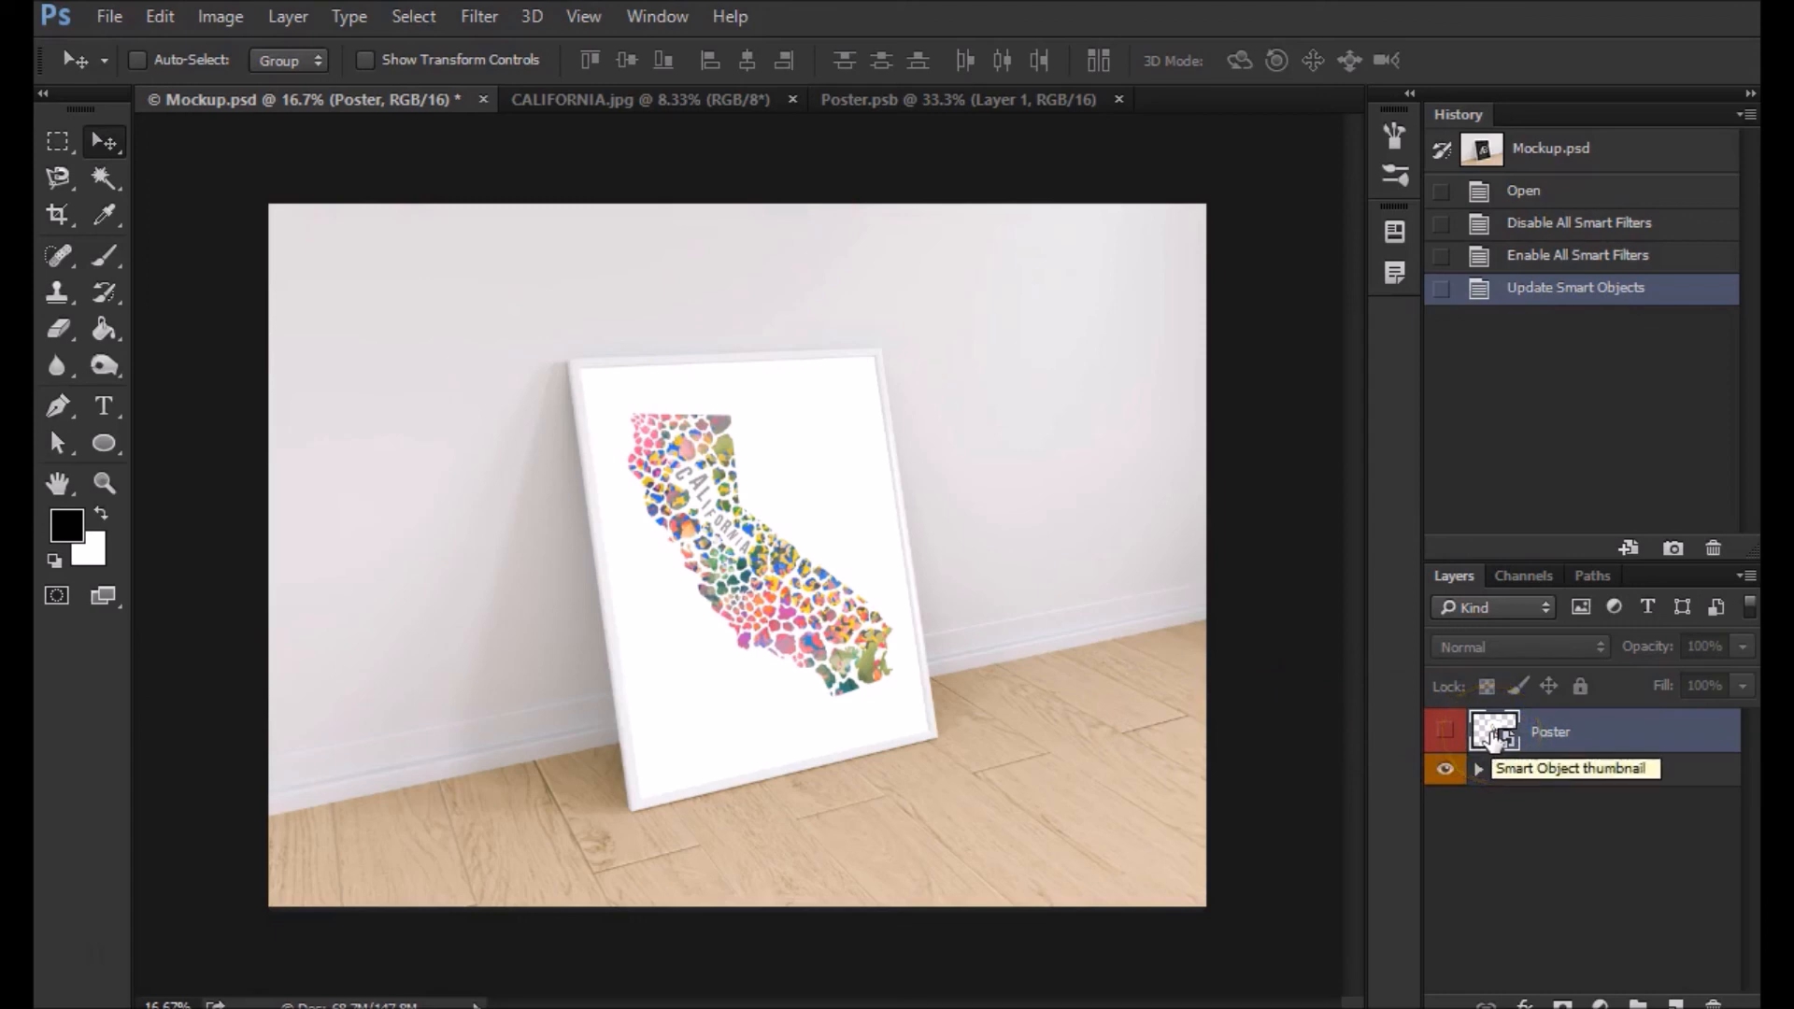
Look at the Poster.psb artwork once more, return to Mockup.psd and select the Stuff group
click(940, 101)
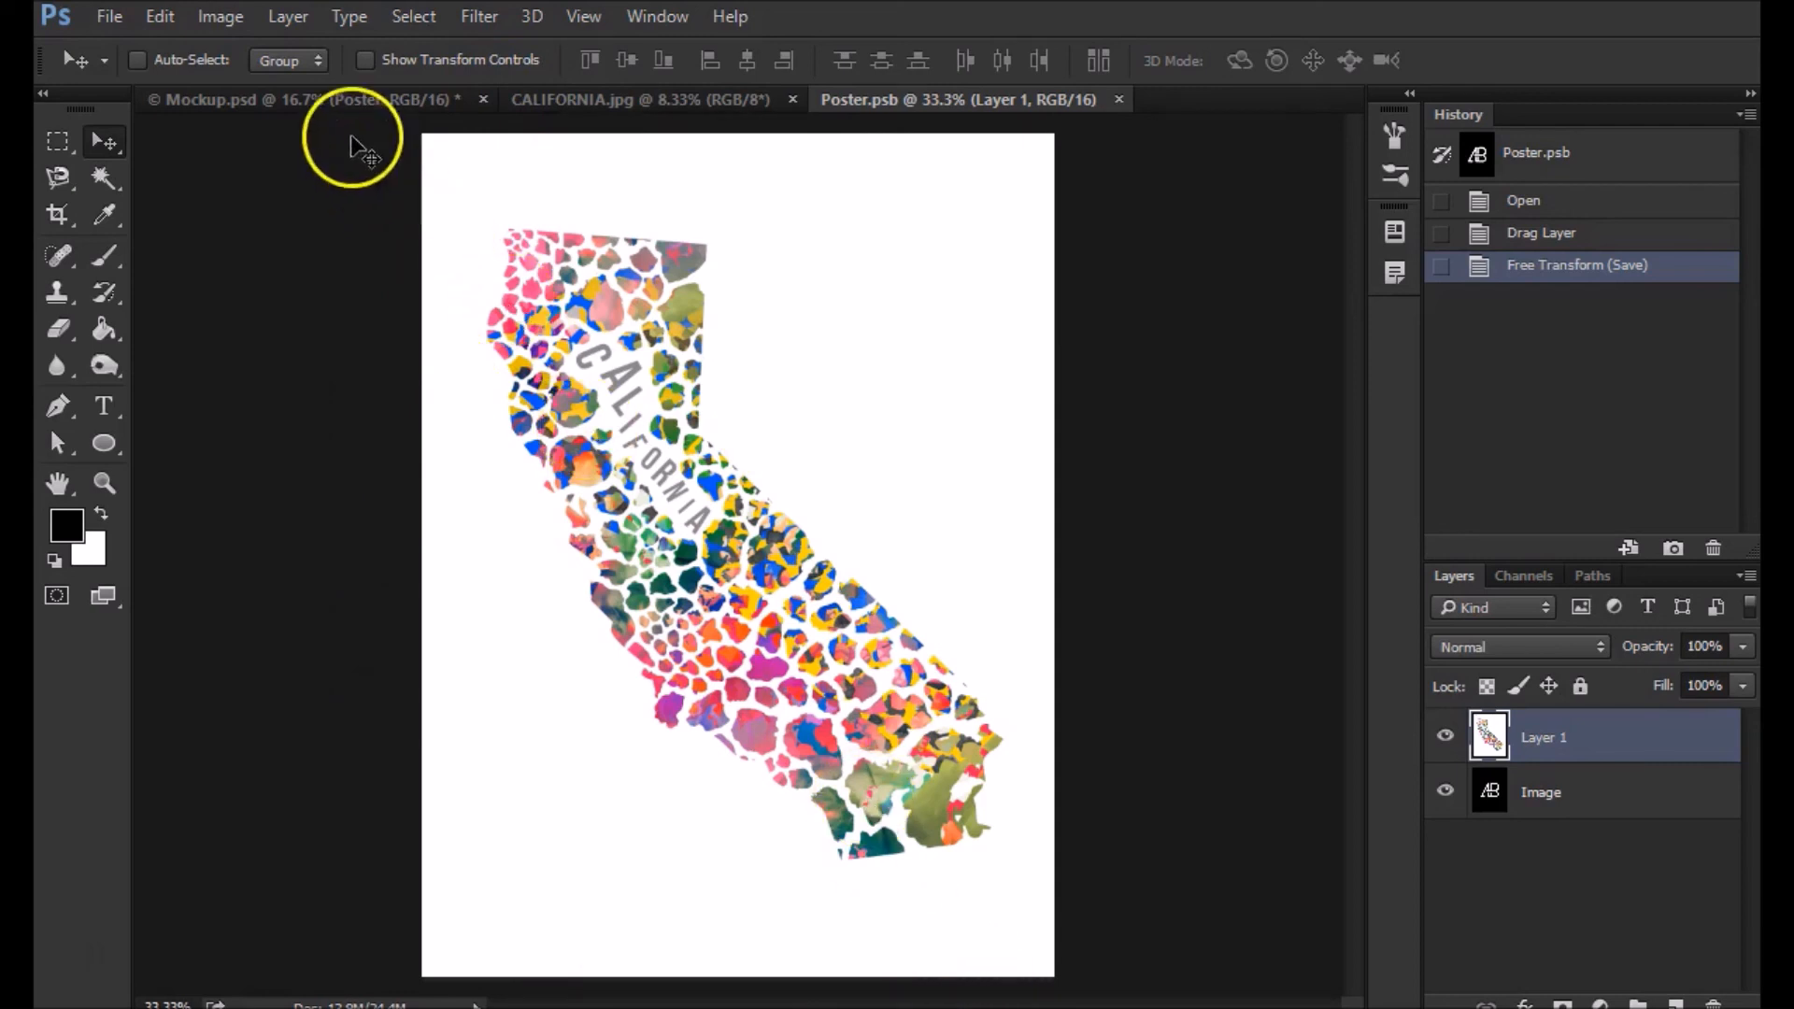
click(344, 106)
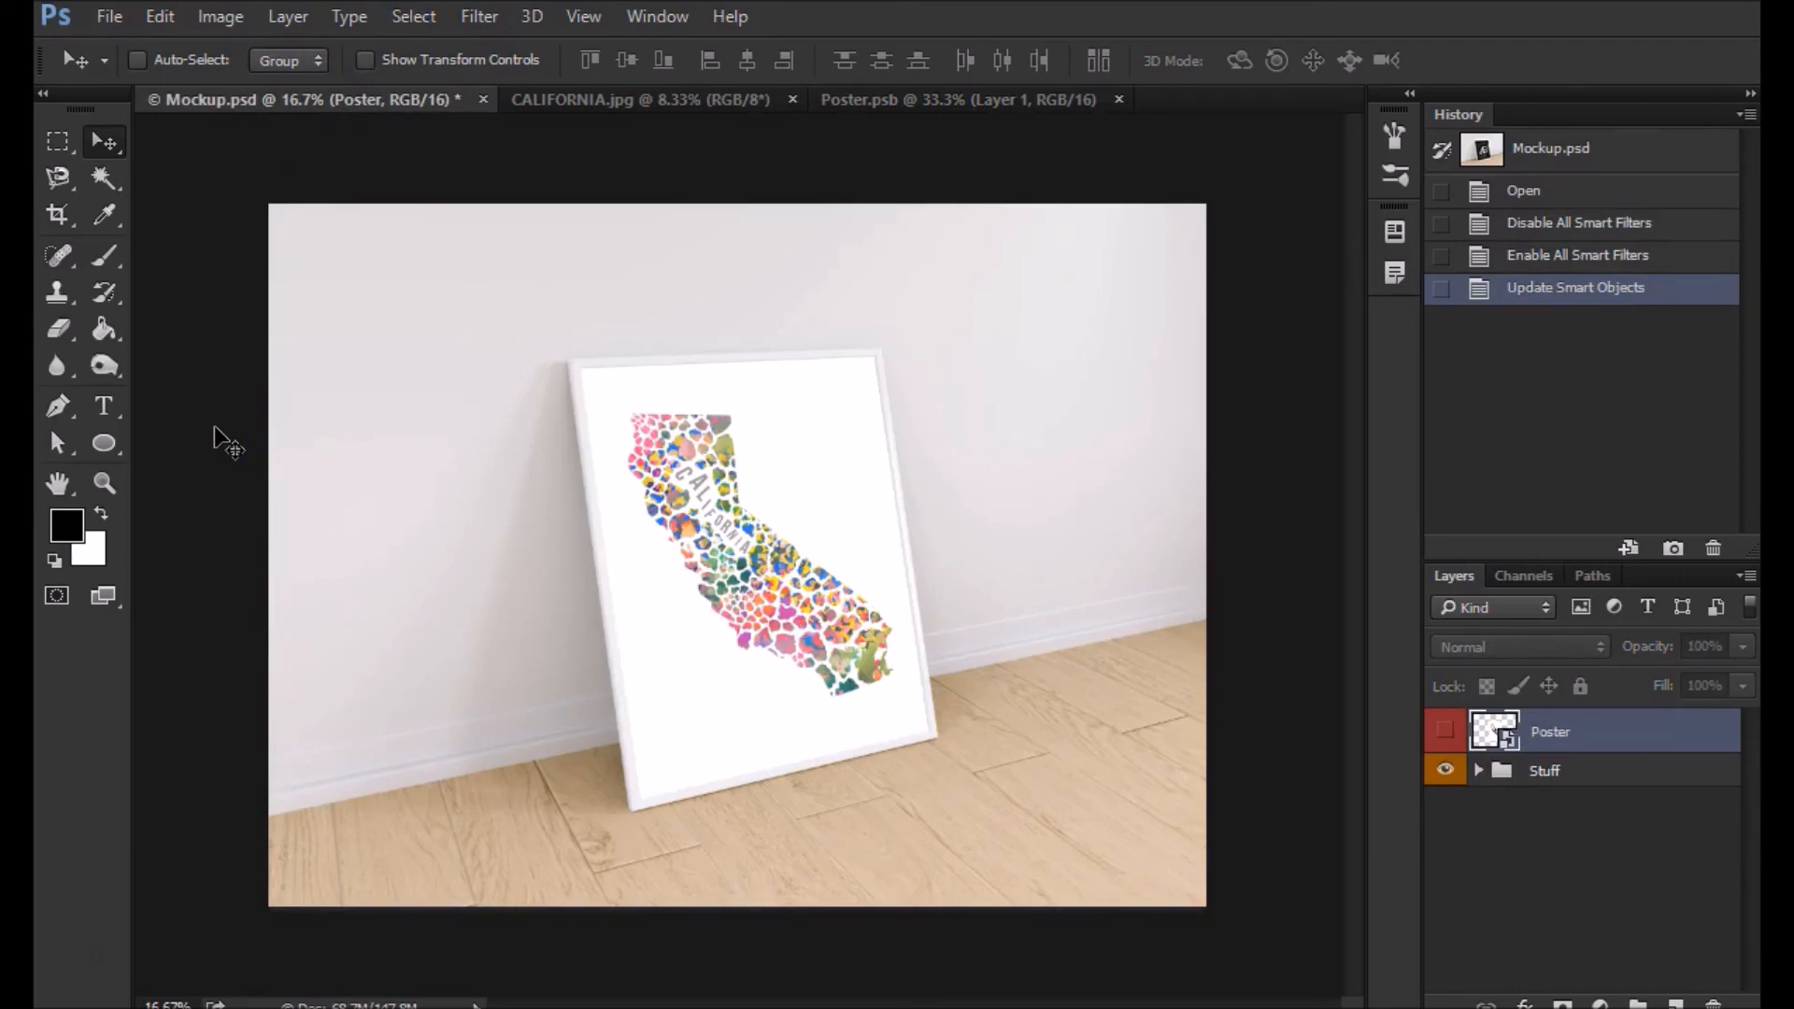
key(alt+bracketleft)
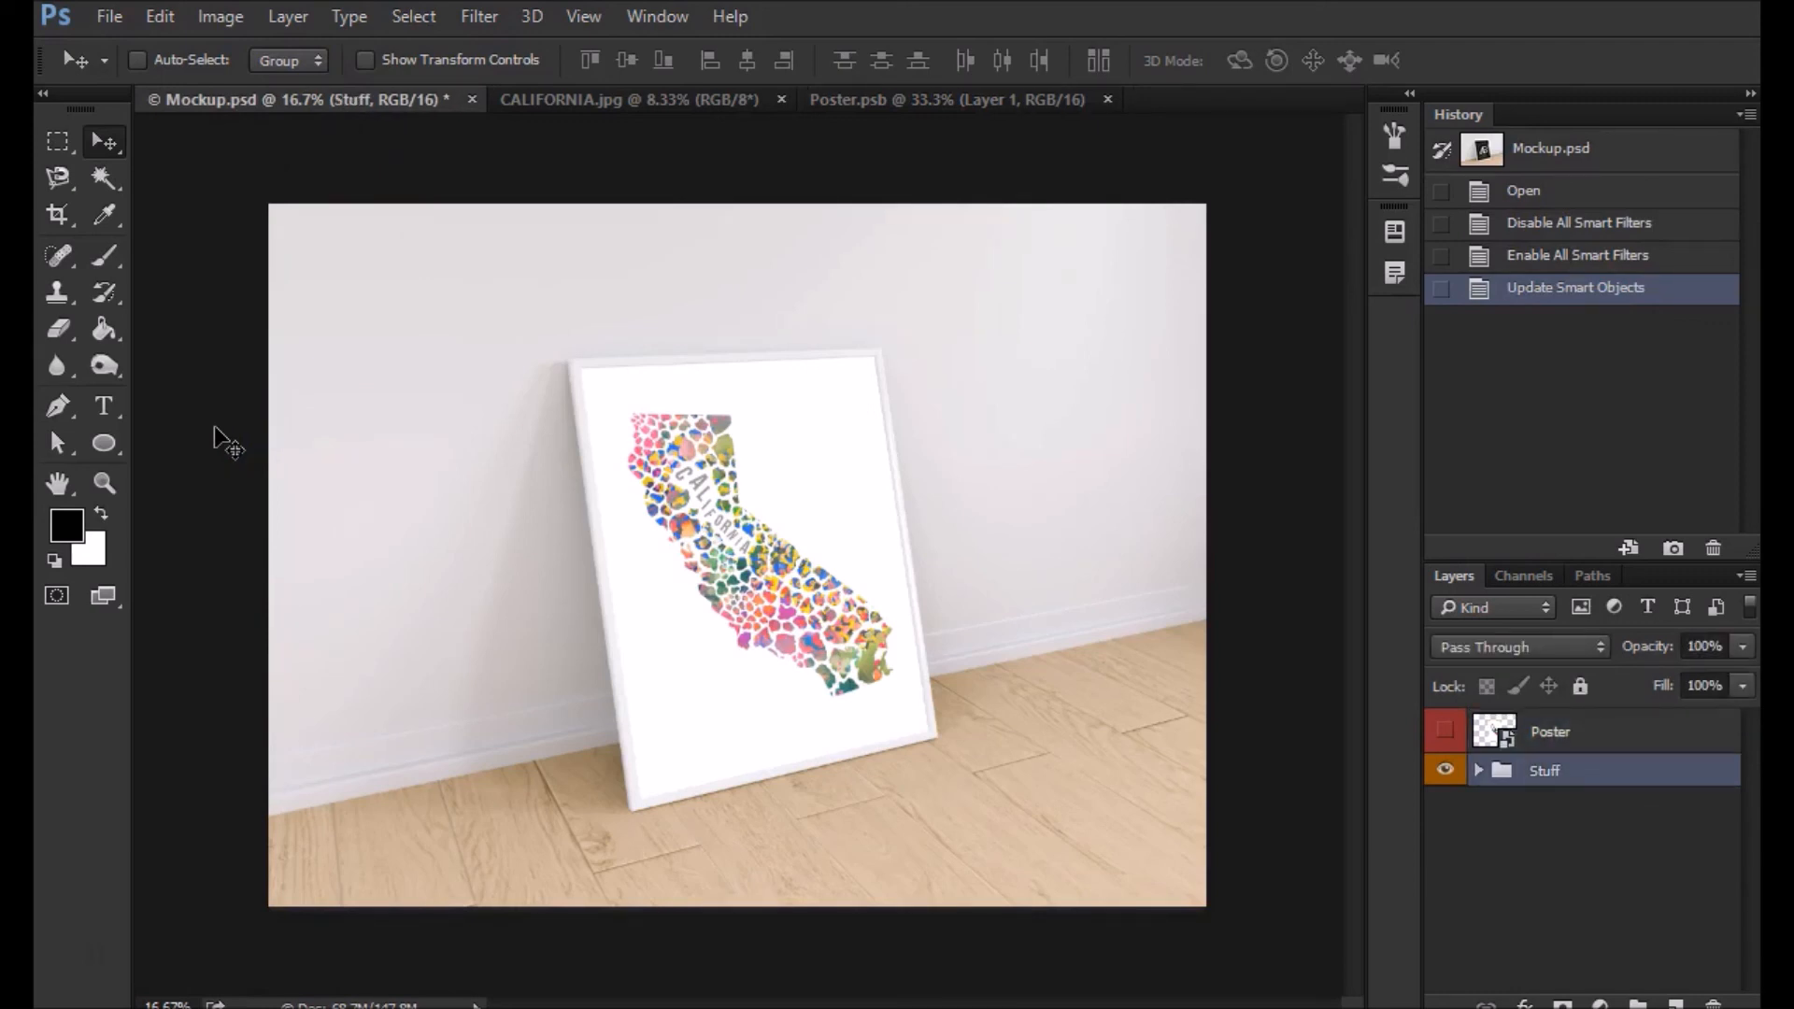